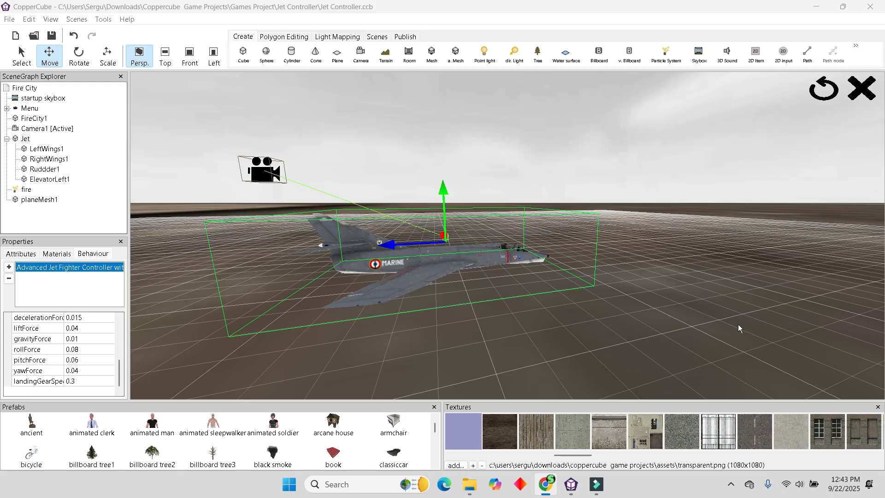
Review Camera1's 3rd-person camera behaviour and its Object to Follow setting
left_click(612, 353)
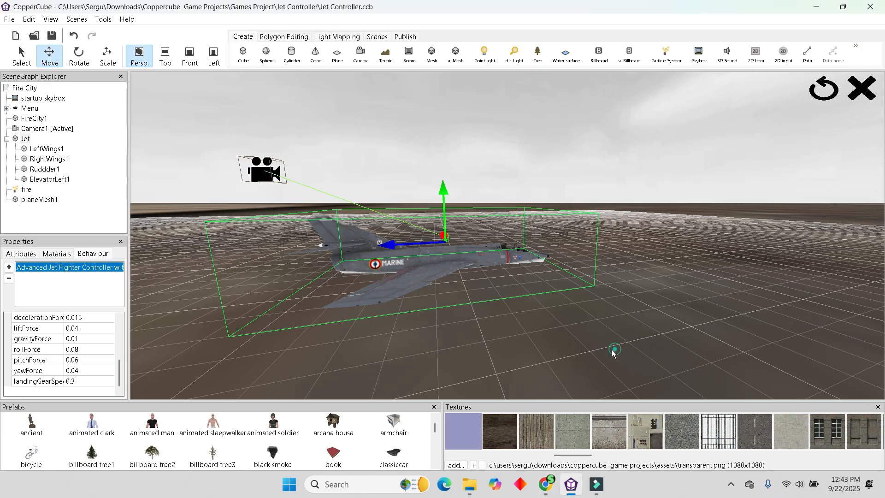
left_click_drag(612, 350, 607, 350)
scroll(576, 378, "up", 3)
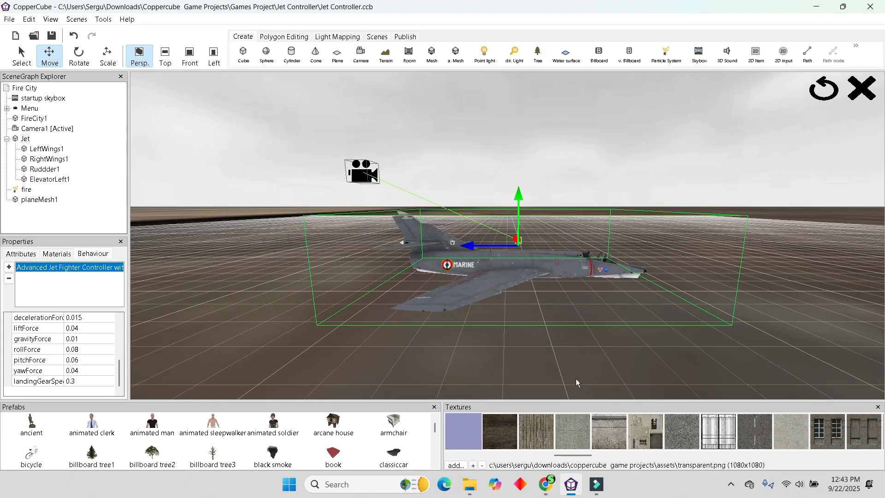
scroll(576, 378, "up", 2)
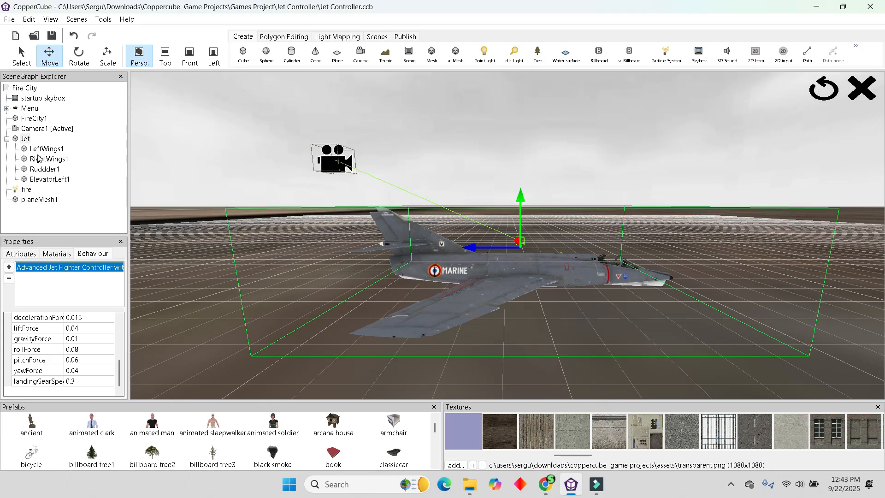
left_click(40, 129)
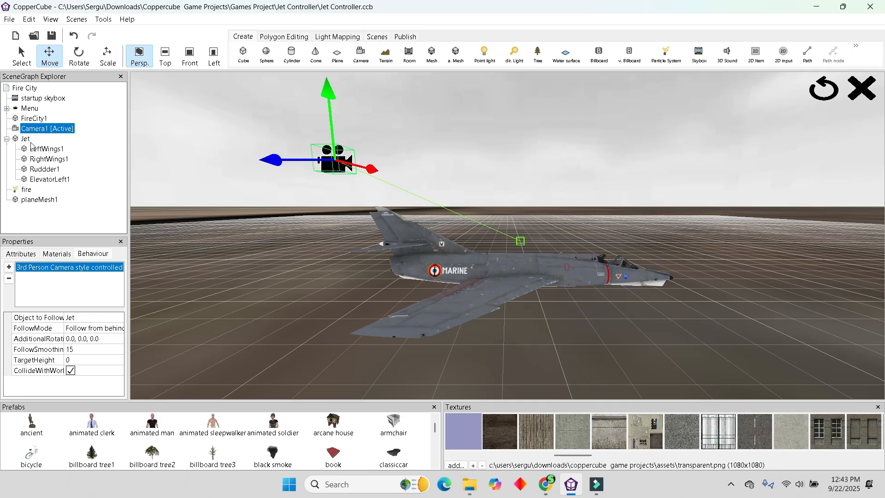
left_click(44, 321)
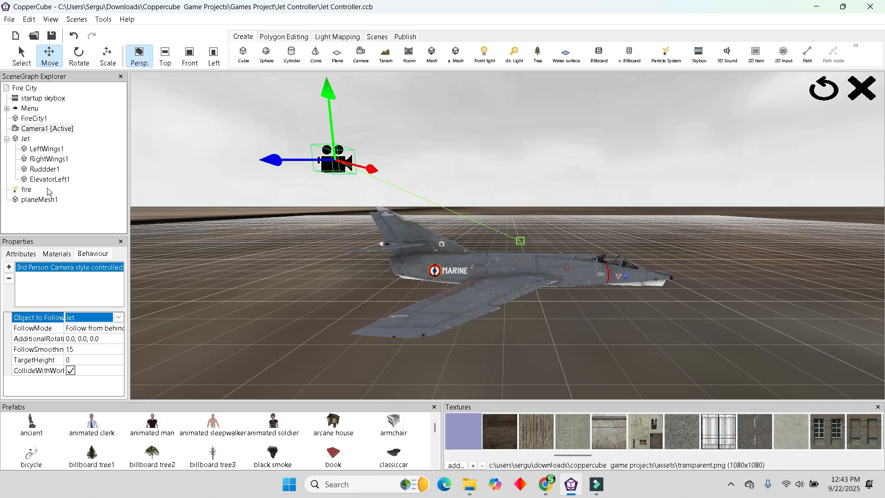
Review the LeftWing and RightWing object assignments in the Jet's Advanced Jet Fighter Controller behaviour
left_click(25, 139)
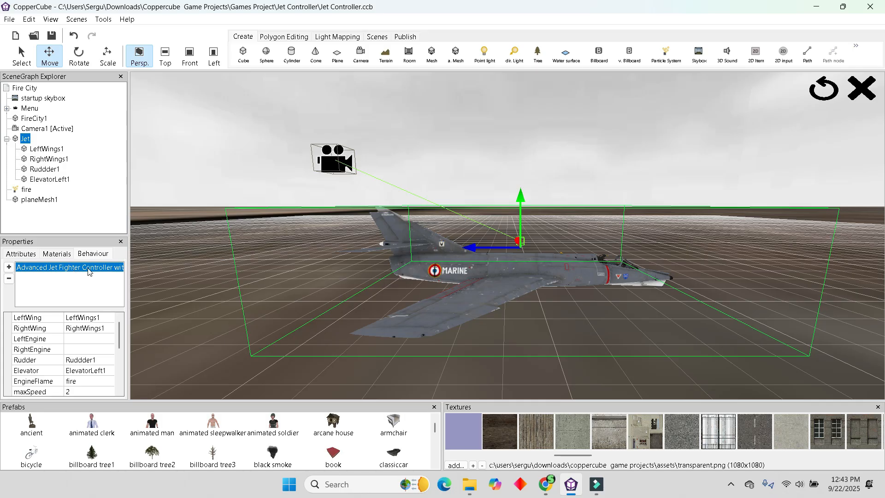
left_click(107, 318)
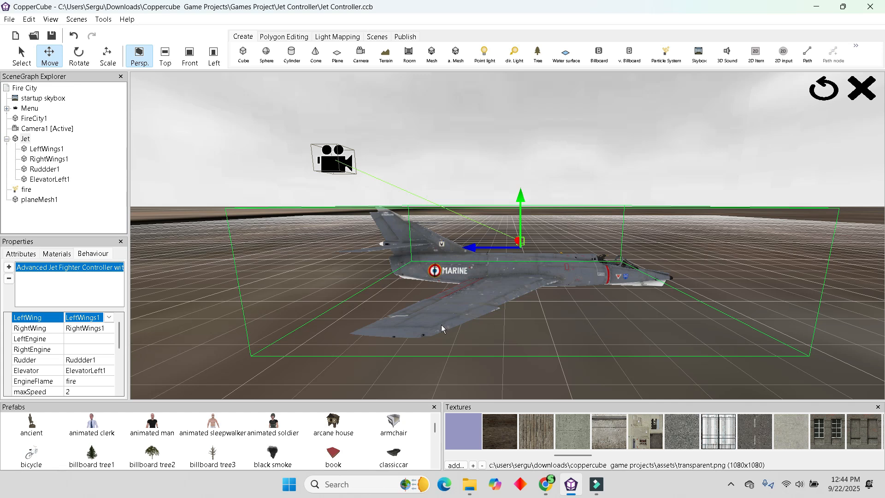
left_click(83, 330)
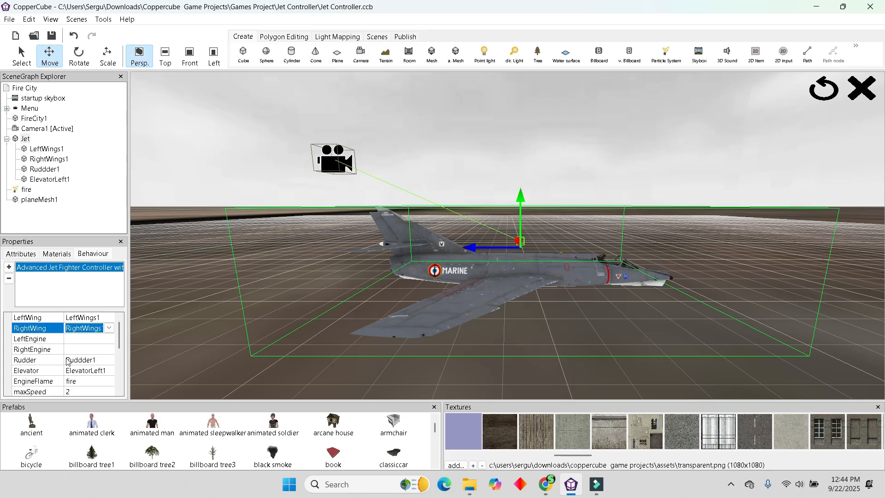
scroll(71, 361, "down", 1)
scroll(272, 305, "up", 2)
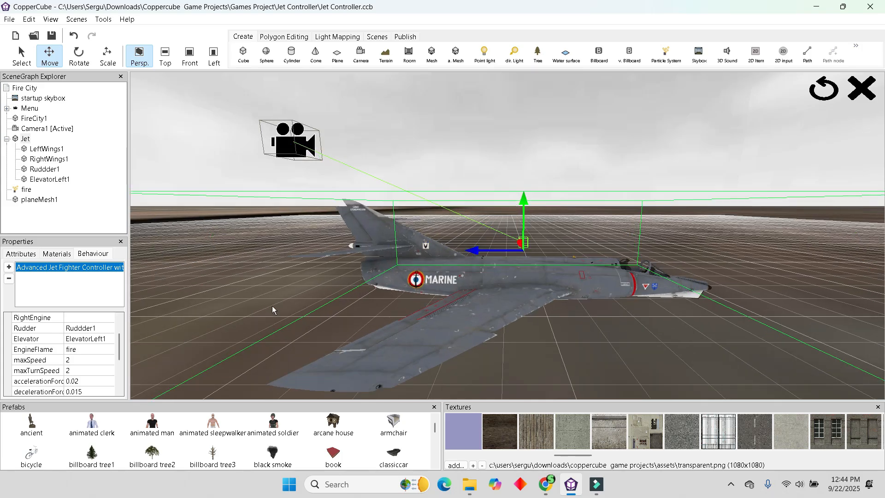
Select the rudder and the right wing flap on the jet model to identify the separate control-surface meshes
left_click(260, 225)
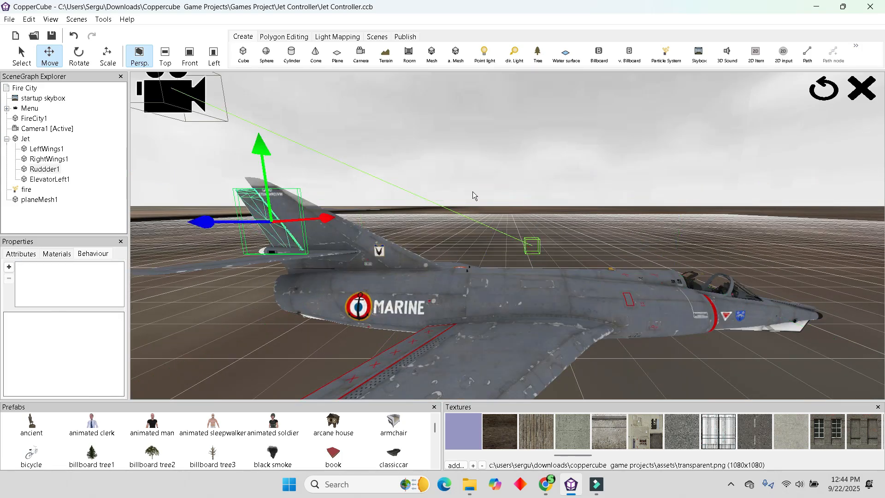
left_click_drag(466, 188, 457, 202)
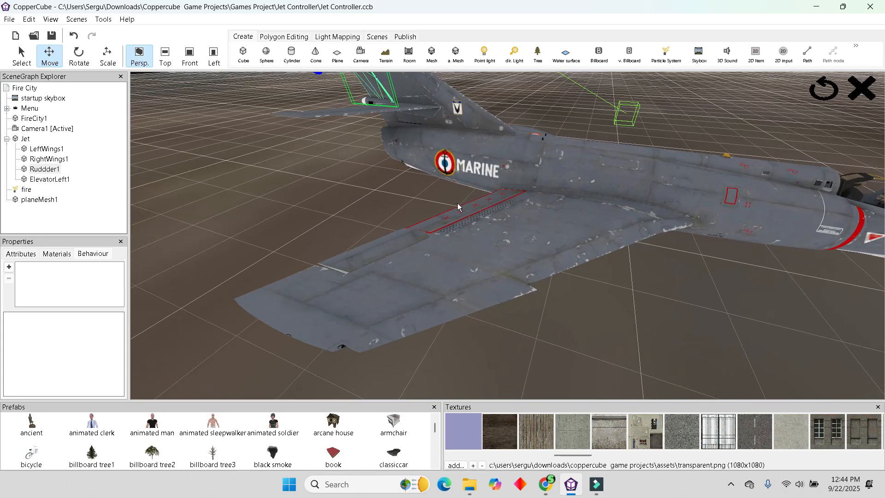
left_click(399, 234)
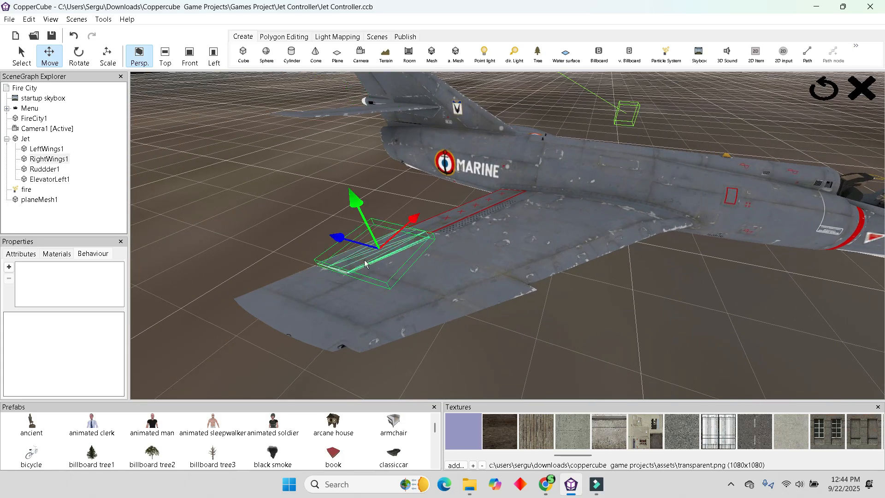
left_click_drag(390, 320, 466, 277)
left_click_drag(448, 177, 316, 160)
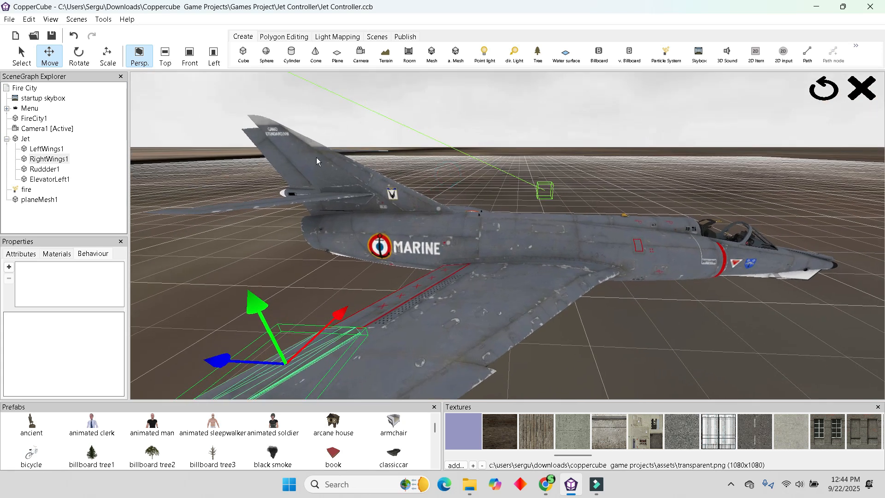
left_click(273, 156)
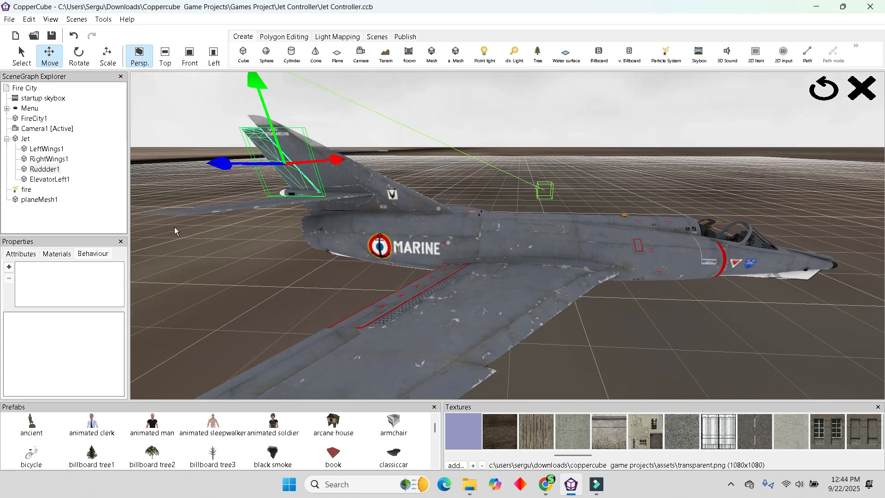
Check the Elevator object assignment in the Jet's fighter controller behaviour
left_click(25, 138)
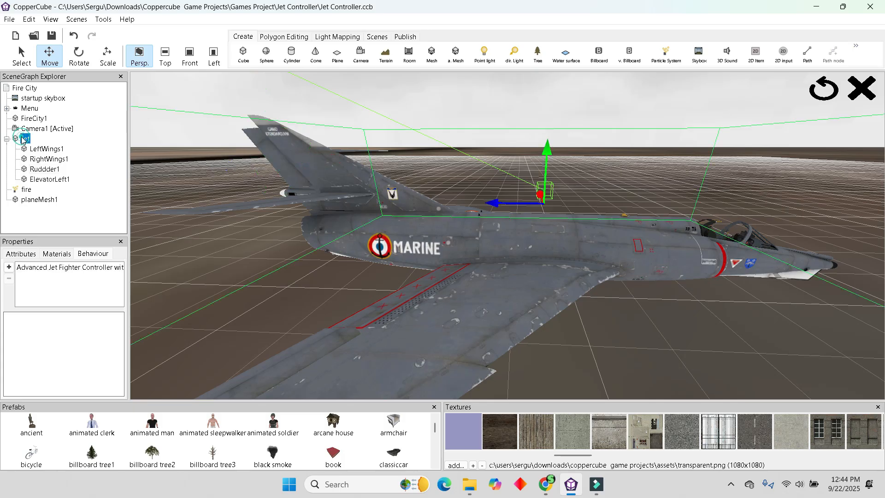
left_click(74, 267)
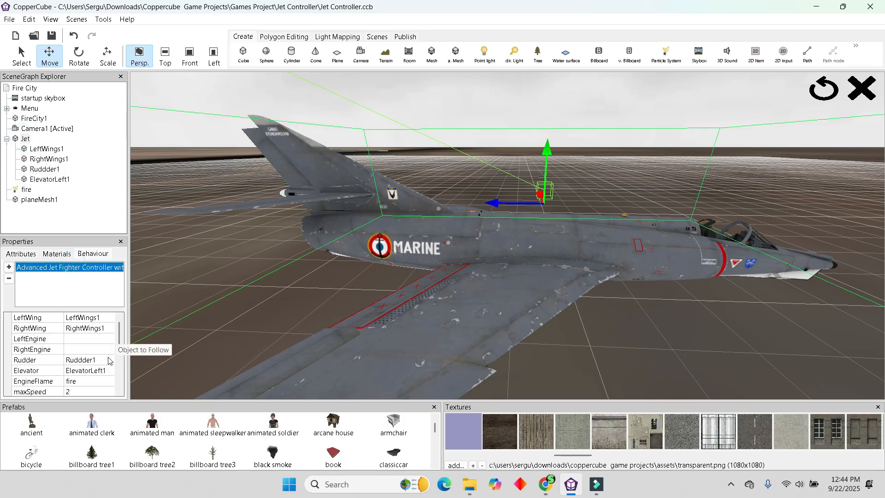
left_click(103, 371)
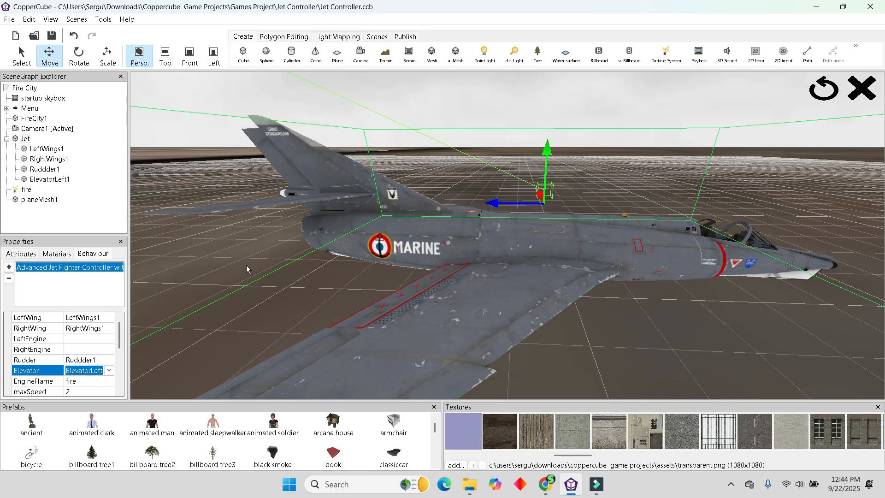
Select the elevator mesh on the jet's tail and examine it from above and from the side
right_click_drag(292, 235, 291, 224)
scroll(291, 223, "up", 1)
scroll(291, 224, "up", 2)
scroll(291, 226, "down", 1)
scroll(290, 227, "up", 2)
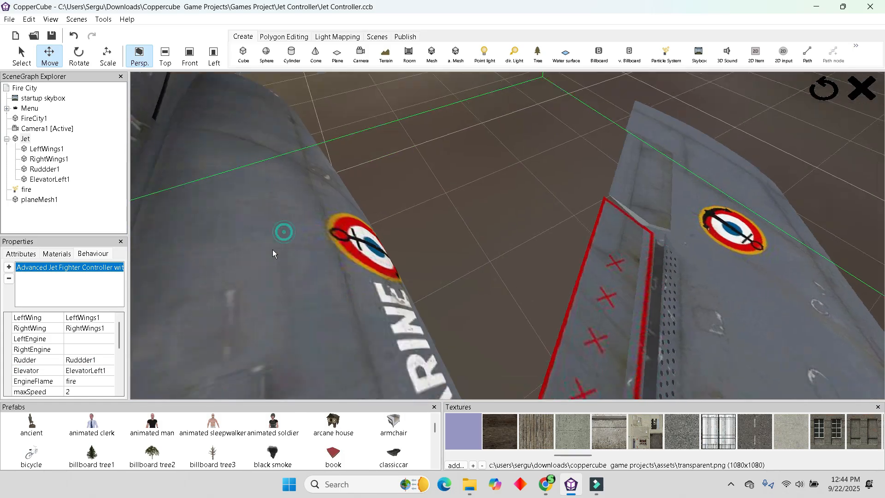
scroll(272, 249, "down", 3)
left_click(405, 133)
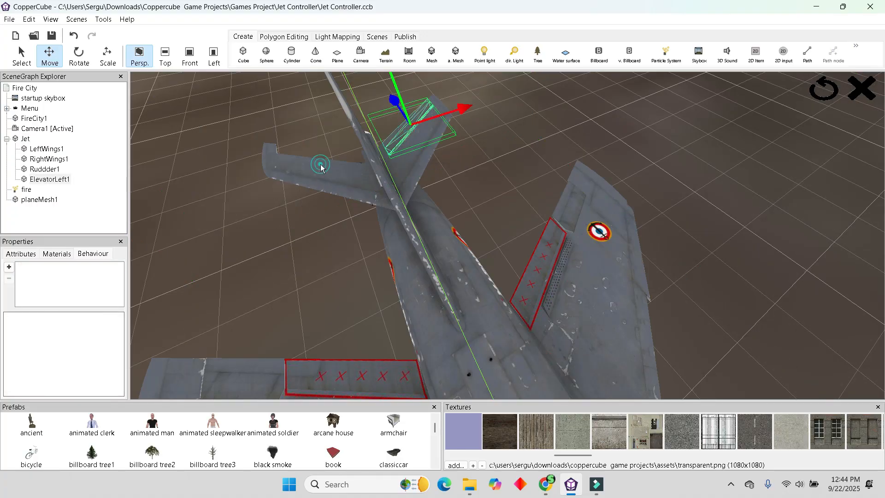
left_click(388, 151)
left_click(400, 139)
right_click_drag(372, 228, 405, 305)
scroll(433, 297, "up", 2)
scroll(416, 305, "up", 4)
scroll(416, 305, "down", 6)
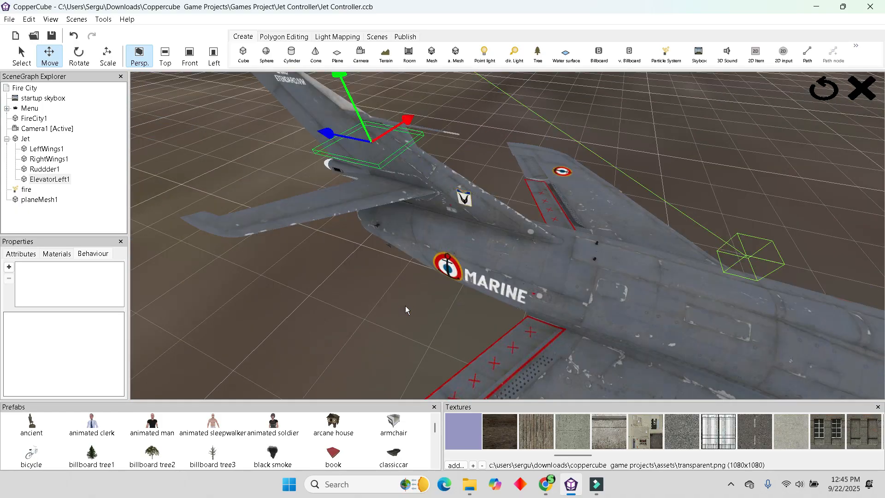
Check the EngineFlame assignment in the Jet's controller behaviour and examine the engine nozzle at the rear of the jet
left_click(26, 139)
left_click(74, 268)
scroll(76, 328, "down", 1)
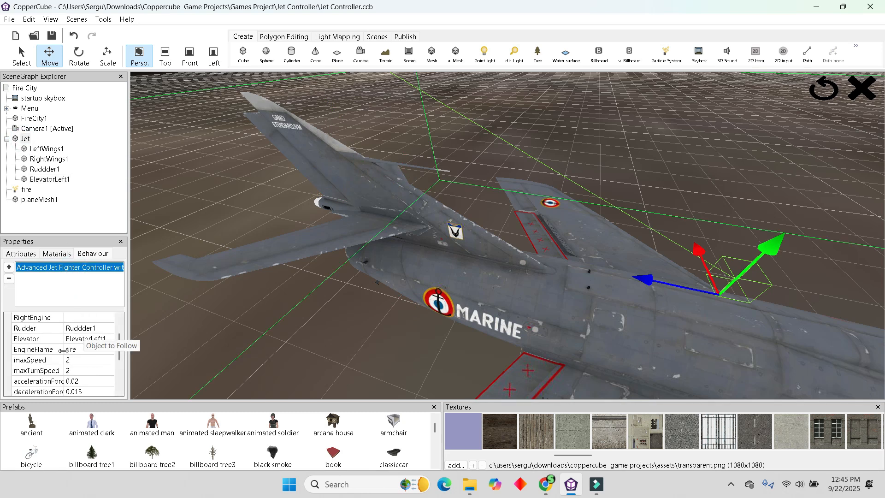
left_click(46, 350)
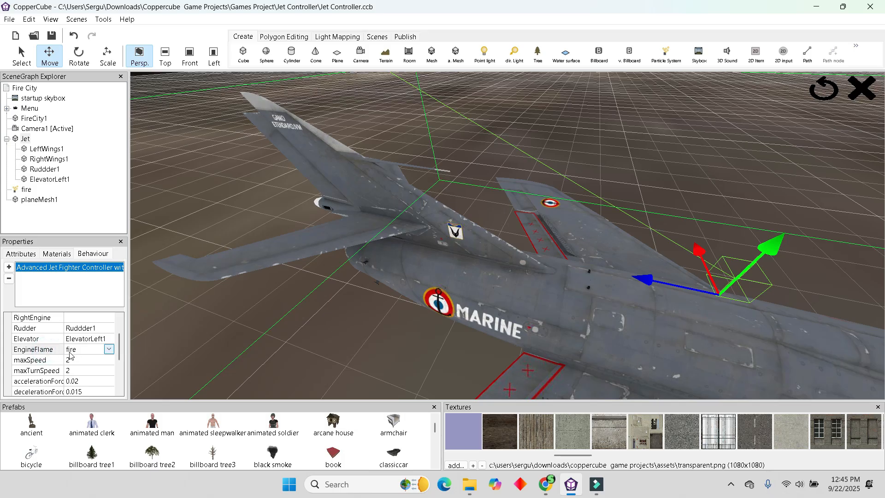
left_click_drag(307, 345, 469, 289)
scroll(319, 348, "down", 3)
scroll(313, 347, "up", 3)
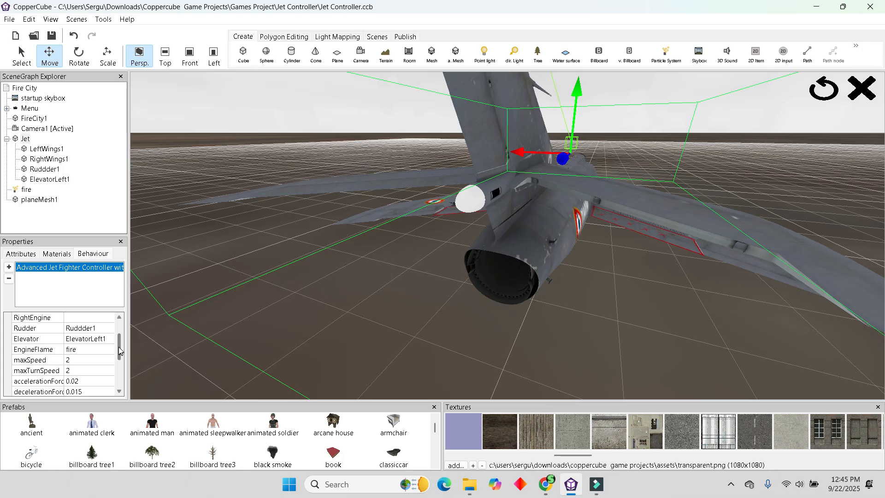
Review the Jet controller's speed and force parameters, from maxSpeed down to the landing gear speed, and view the jet from behind
scroll(119, 350, "down", 1)
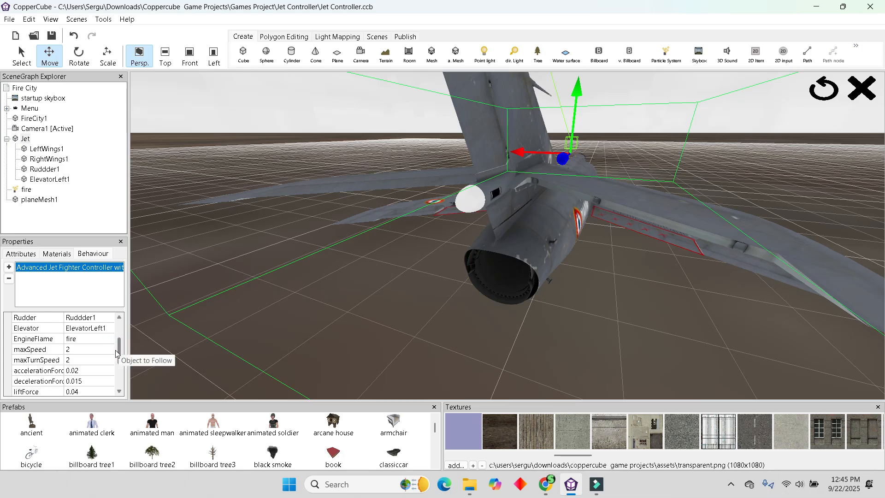
left_click(120, 342)
scroll(118, 351, "down", 1)
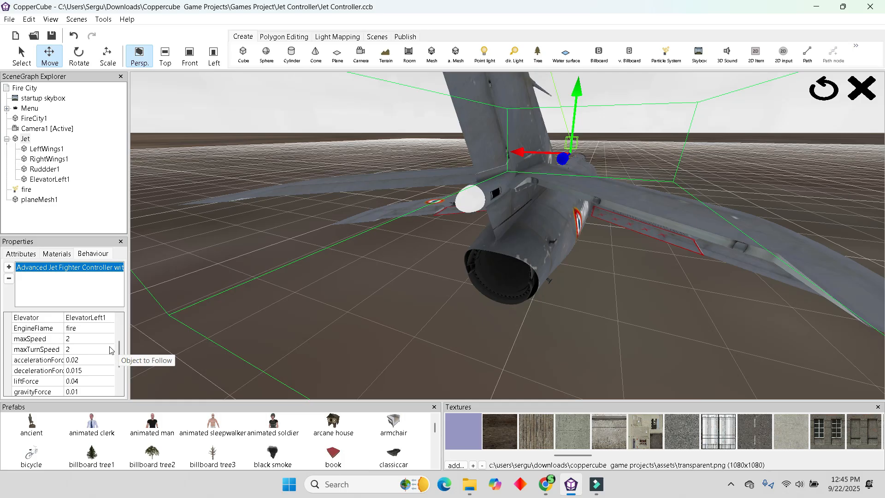
left_click(82, 342)
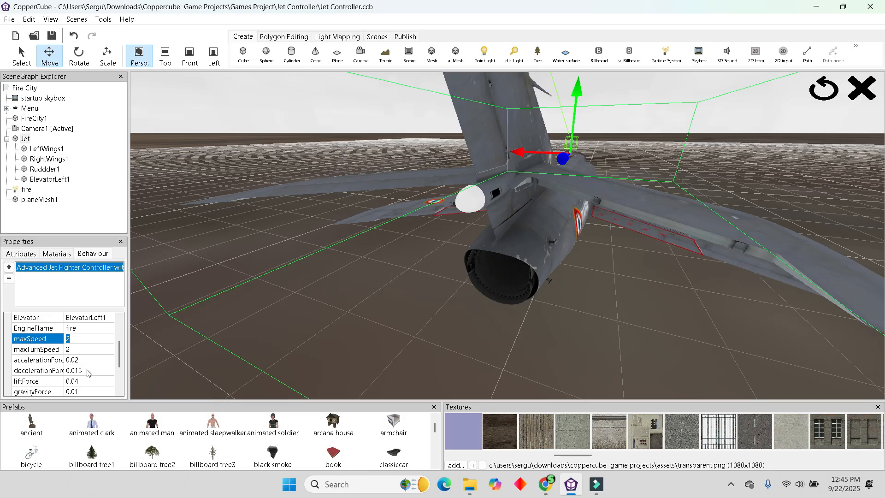
scroll(87, 373, "down", 1)
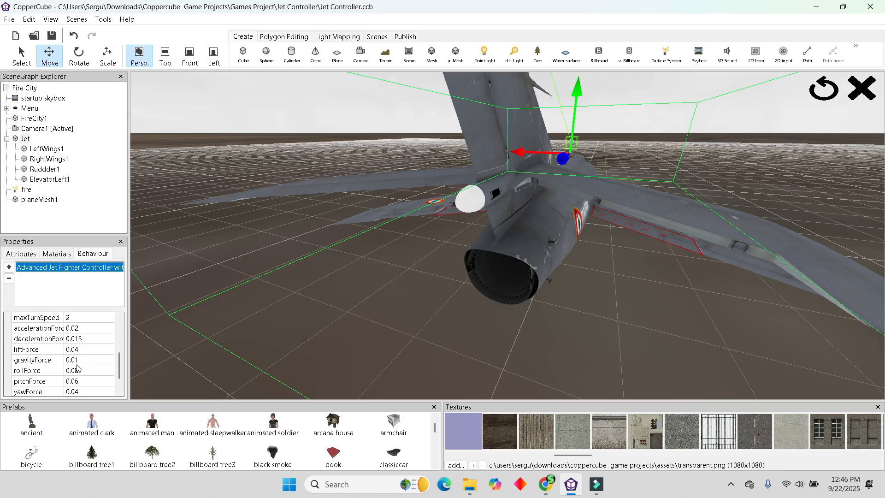
scroll(91, 370, "down", 1)
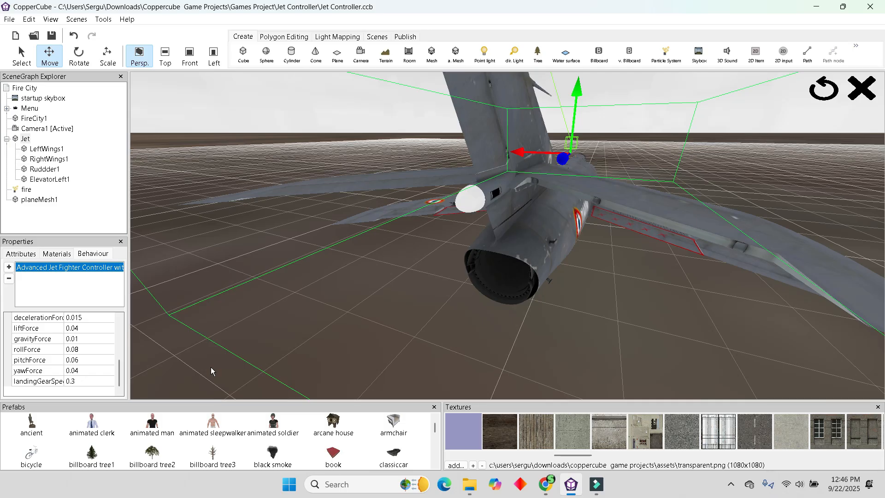
right_click_drag(431, 300, 458, 328)
scroll(446, 311, "down", 5)
scroll(458, 328, "up", 5)
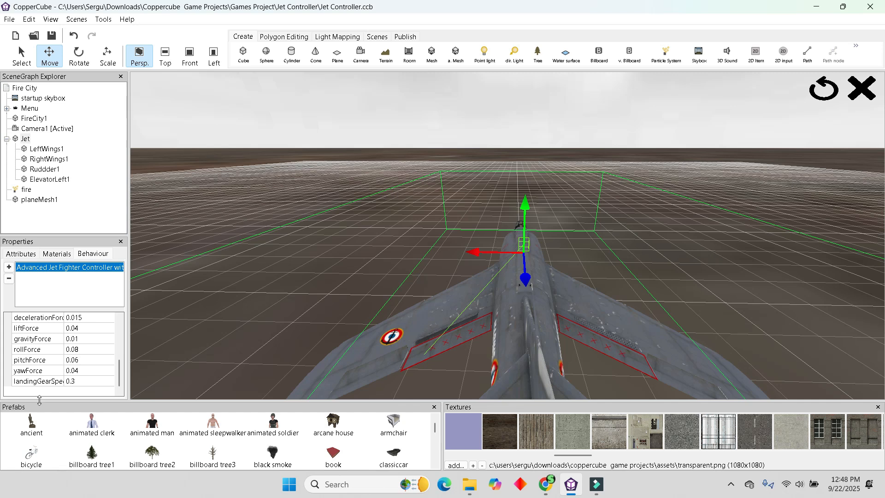
Launch a test of the project as a Windows application (.exe)
left_click(10, 19)
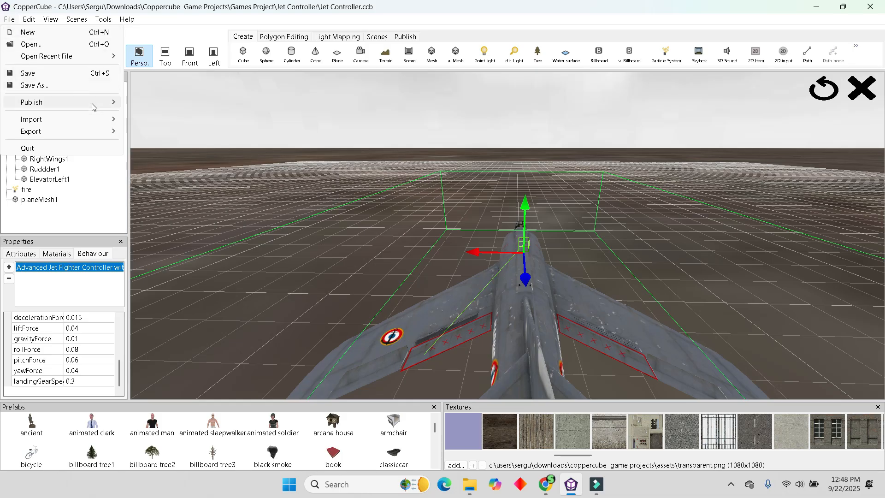
mouse_move(94, 105)
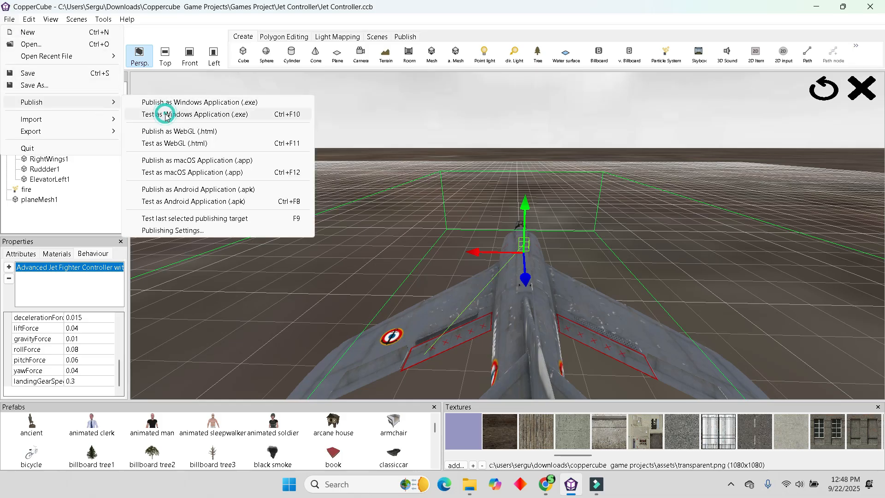
left_click(165, 115)
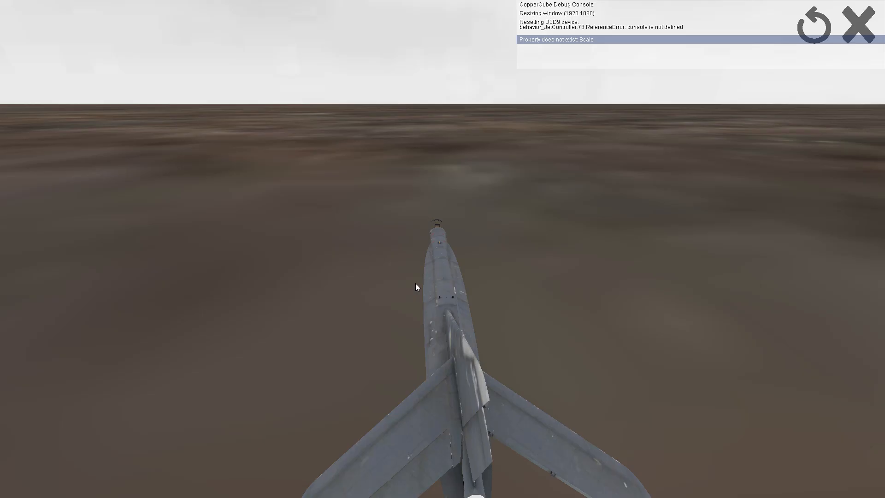
Test the jet's pitch control by alternating short nose-up and nose-down corrections while flying straight over the terrain
key("s")
key("w")
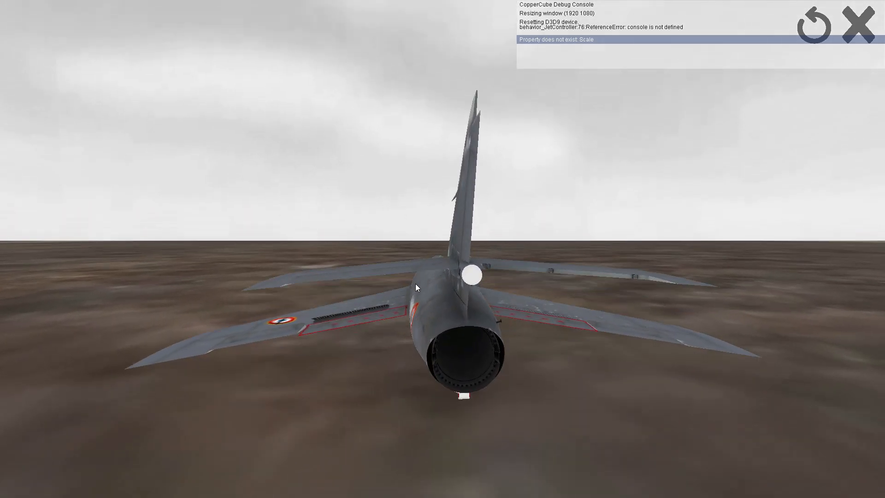
key("s")
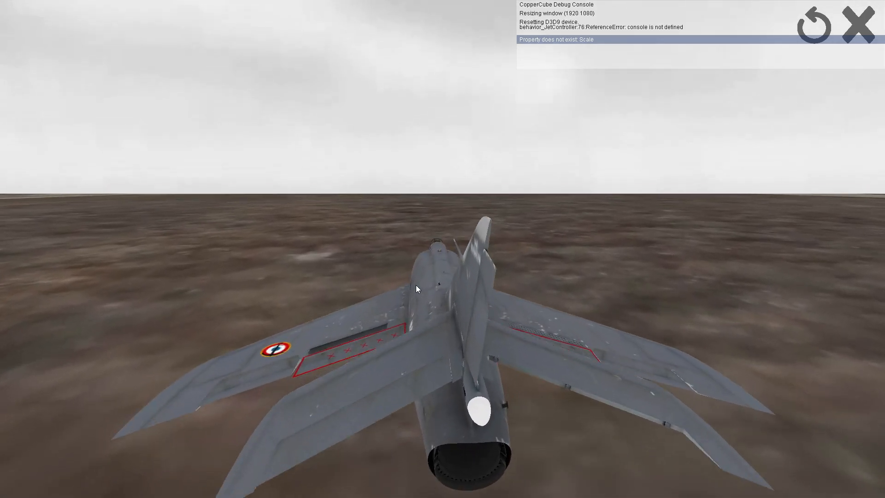
key("w")
key("s")
key("w")
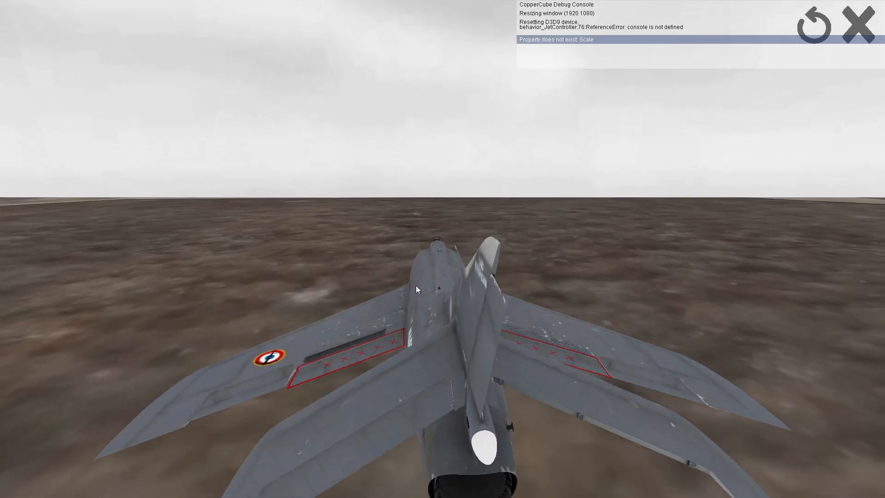
key("s")
key("w")
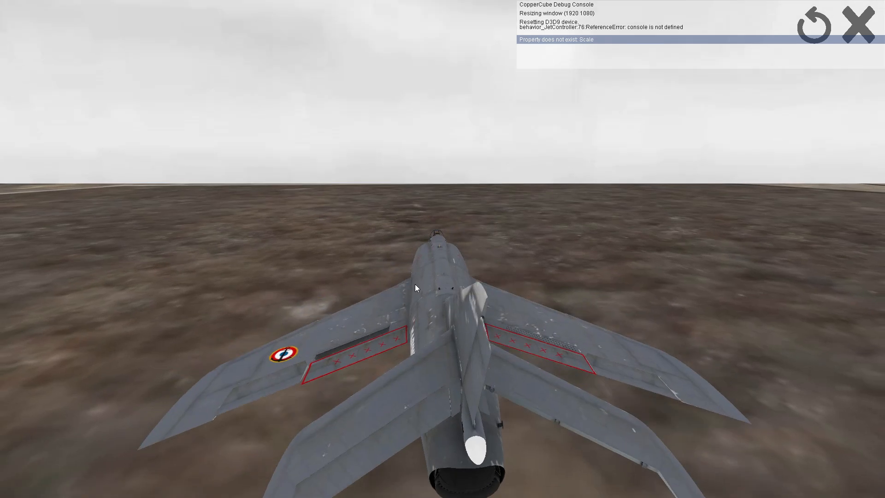
key("s")
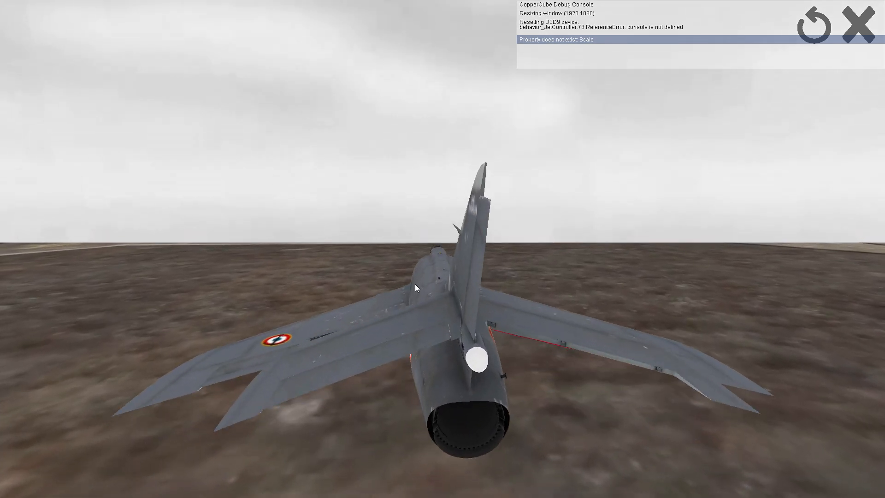
key("w")
key("s")
key("w")
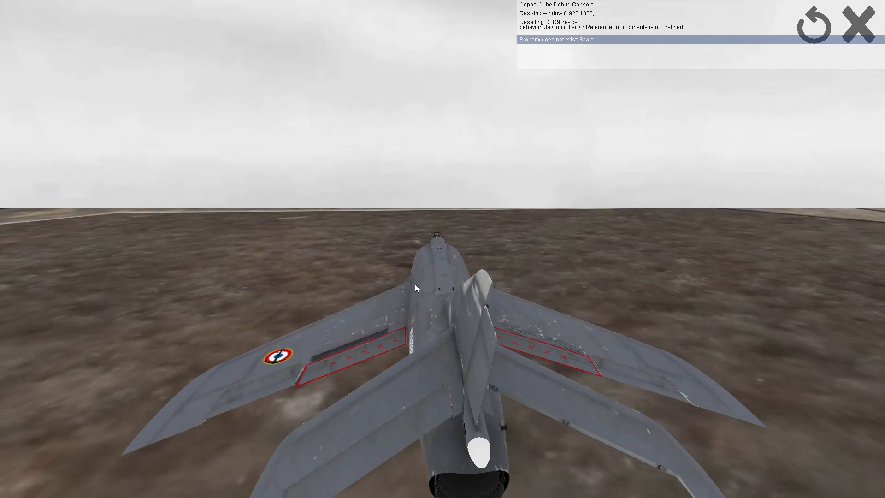
key("s")
key("w")
key("w")
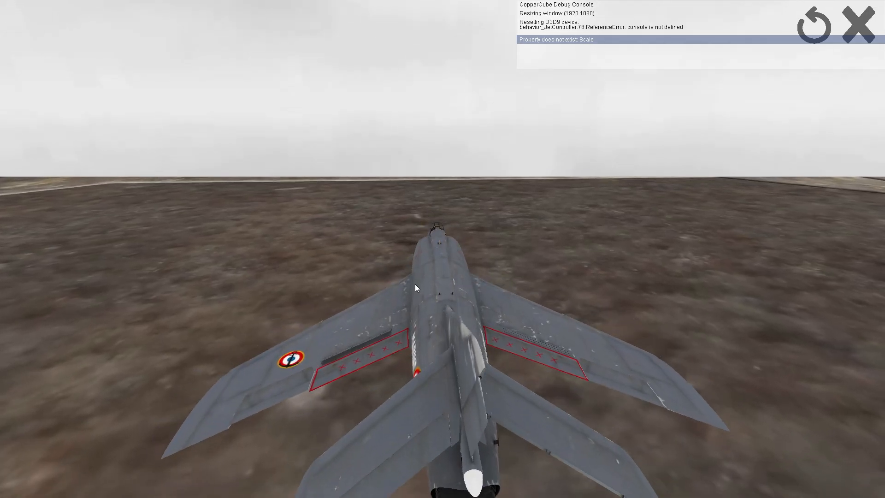
key("s")
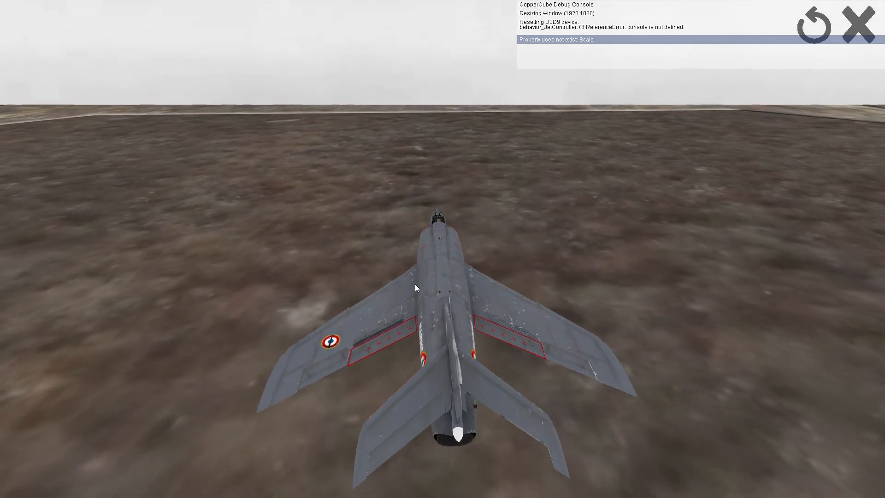
key("w")
Bank the jet to the right, roll it back to wings level and raise its nose towards the horizon
key("d")
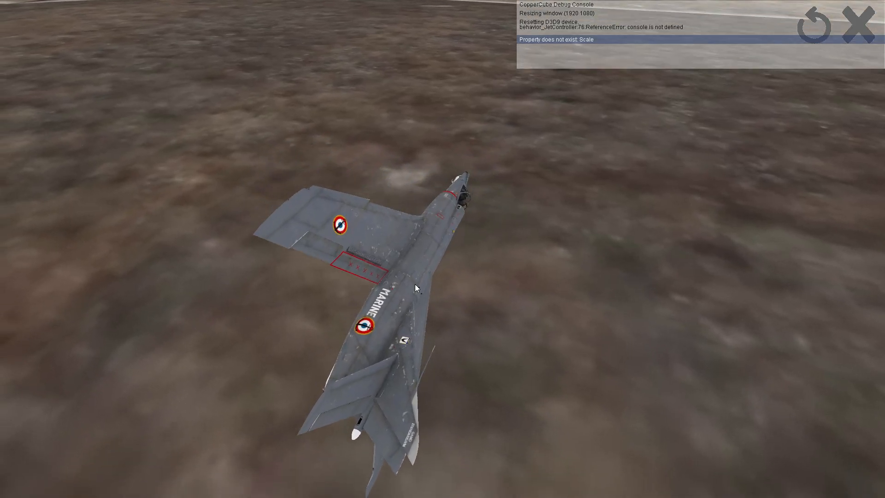
key("a")
key("s")
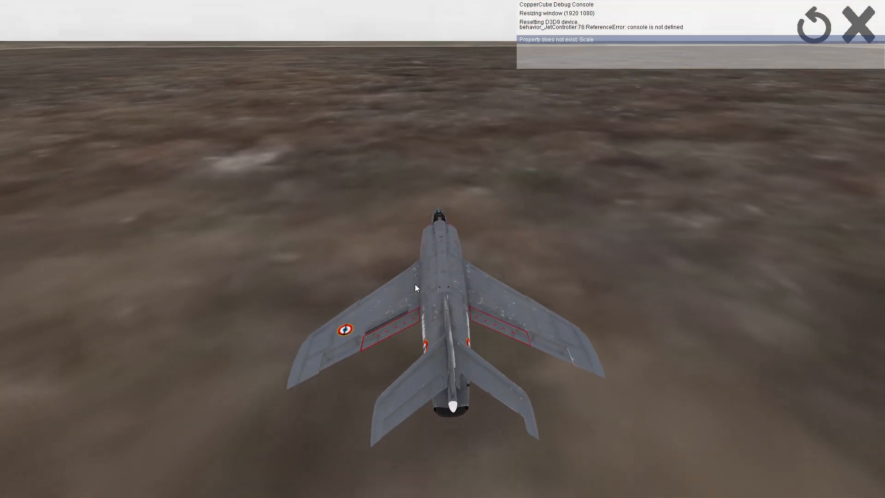
key("s")
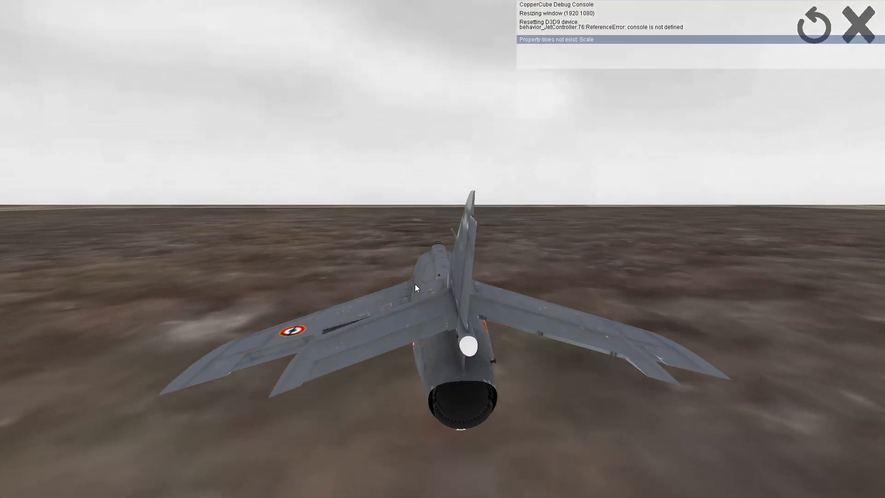
Swing the jet between climbs and dives over the terrain to check its elevator response and following camera
key("w")
key("s")
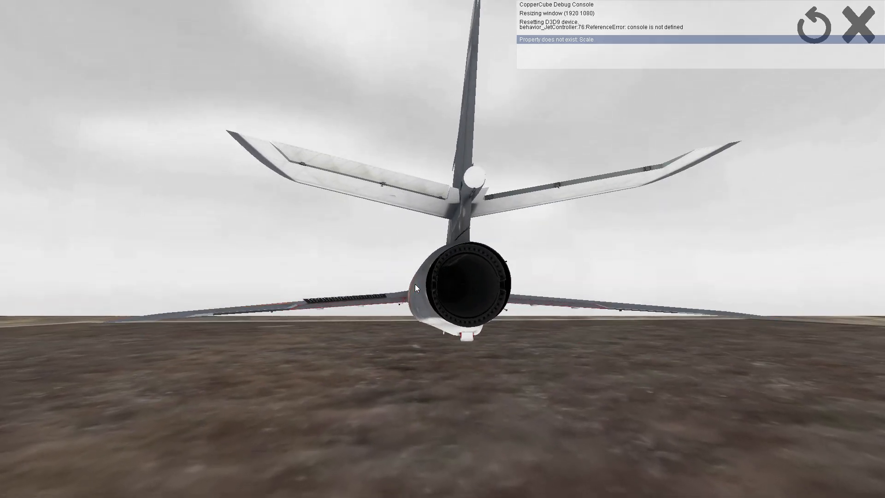
key("w")
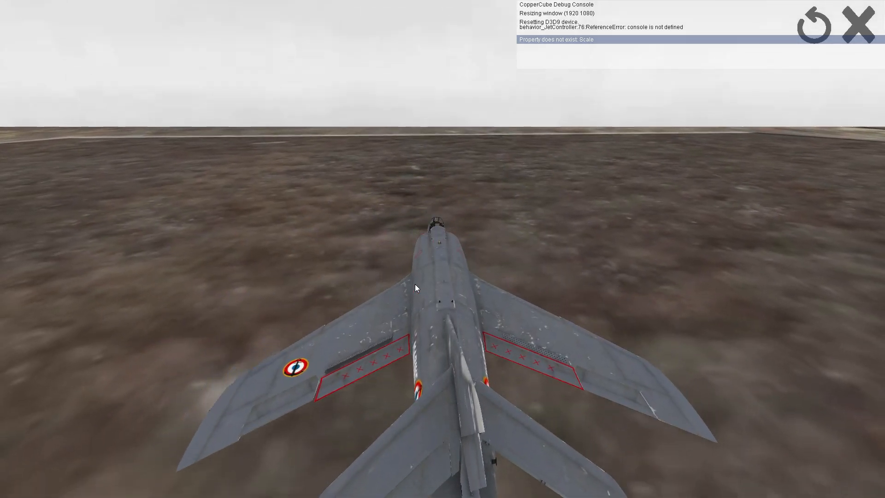
key("w")
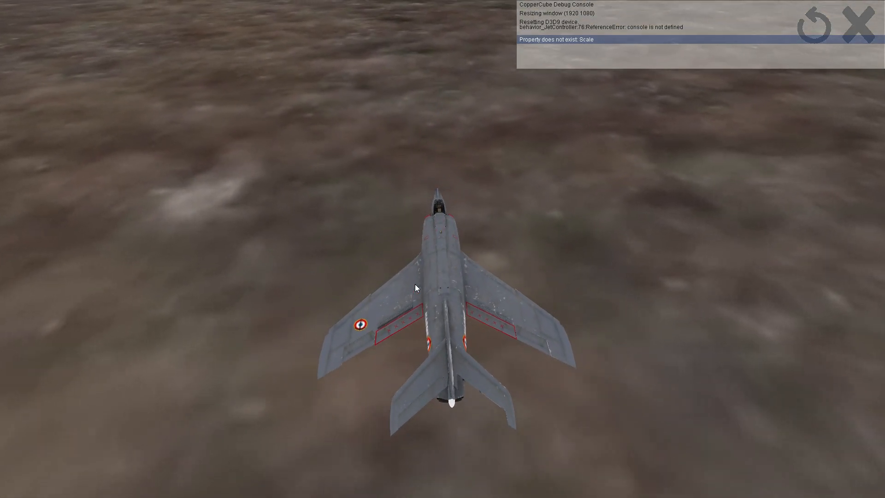
key("s")
key("s")
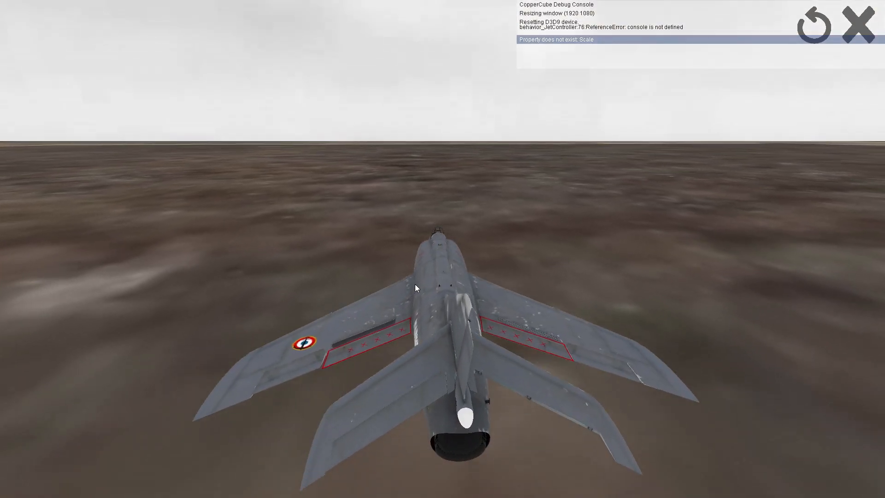
key("w")
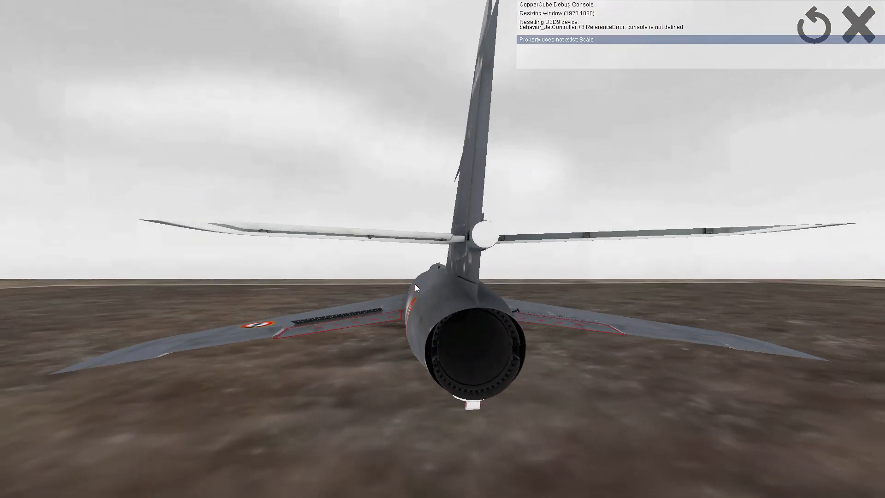
key("w")
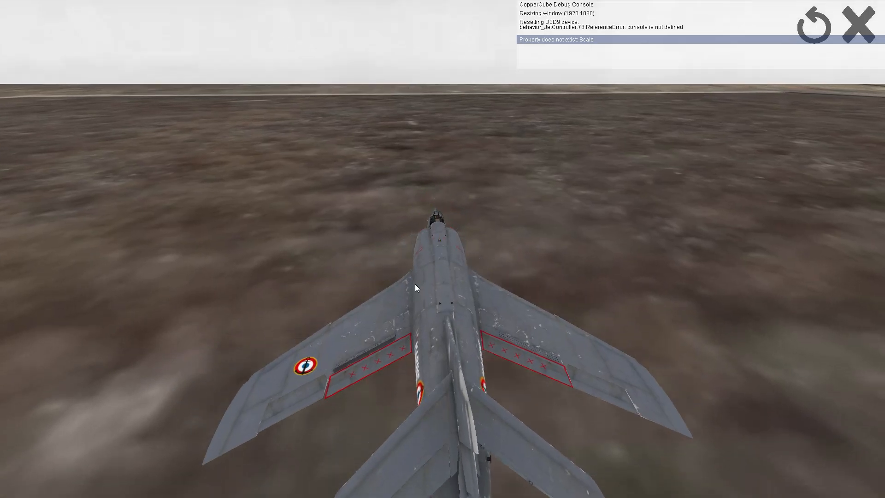
key("s")
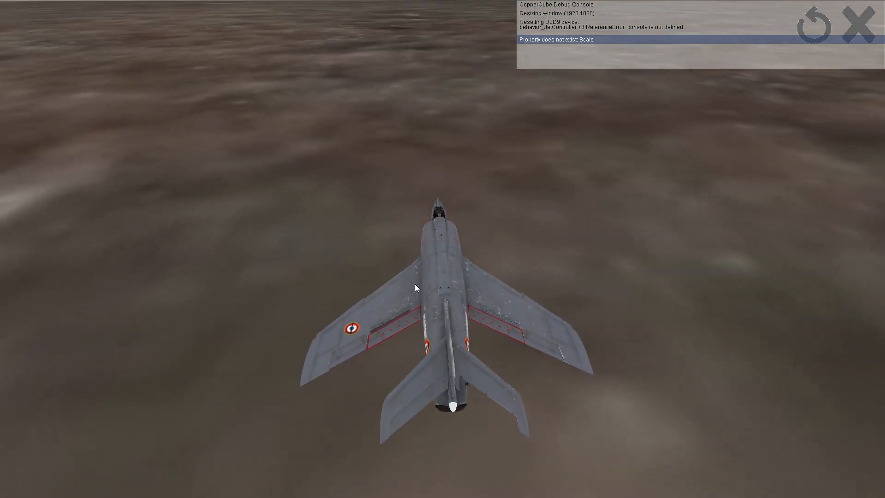
key("s")
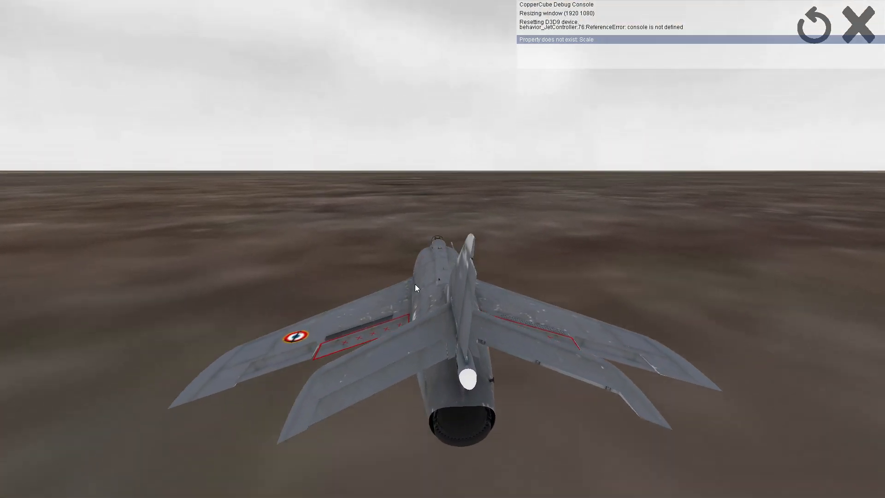
key("w")
key("s")
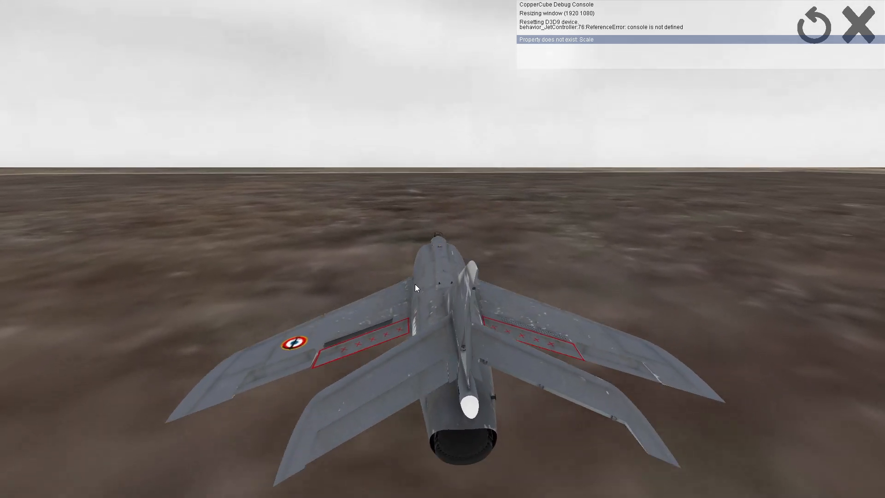
key("w")
Turn the jet slightly to the left, pull its nose up and steady its pitch
key("a")
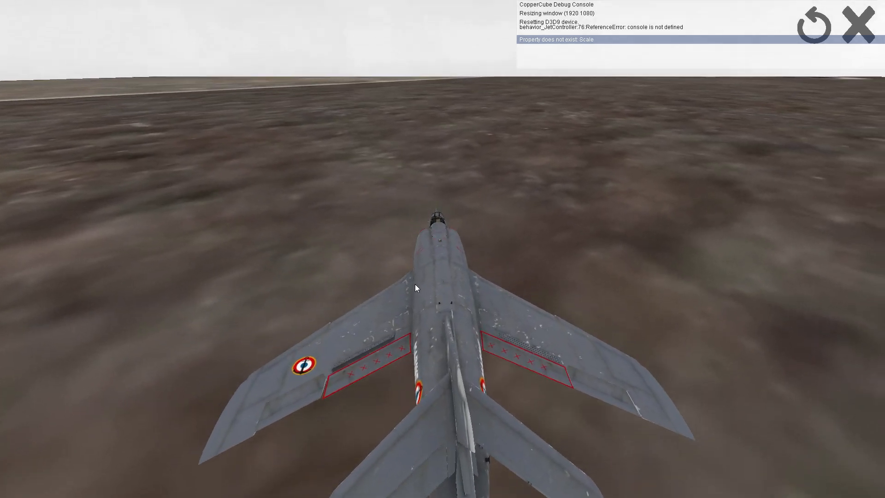
key("s")
key("s")
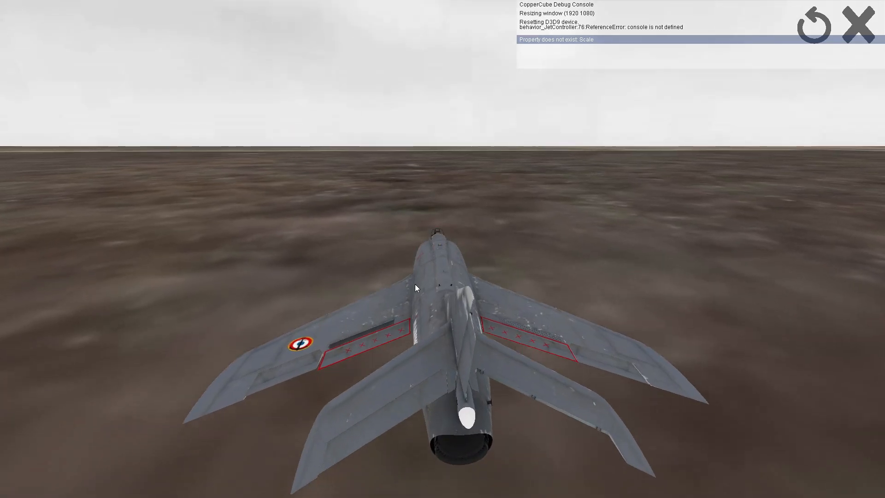
key("w")
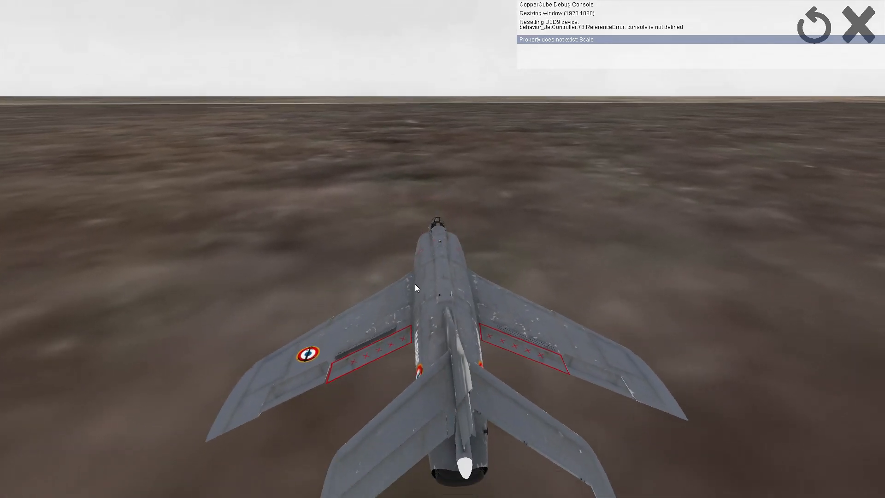
key("s")
key("w")
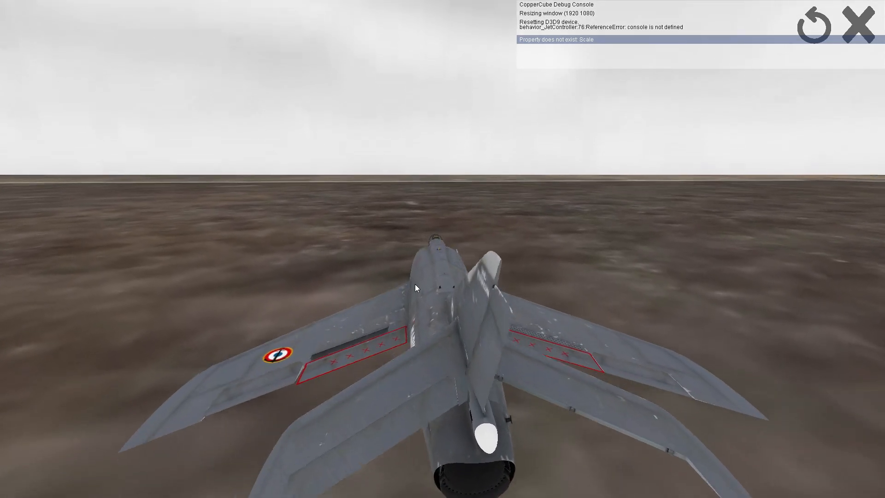
key("s")
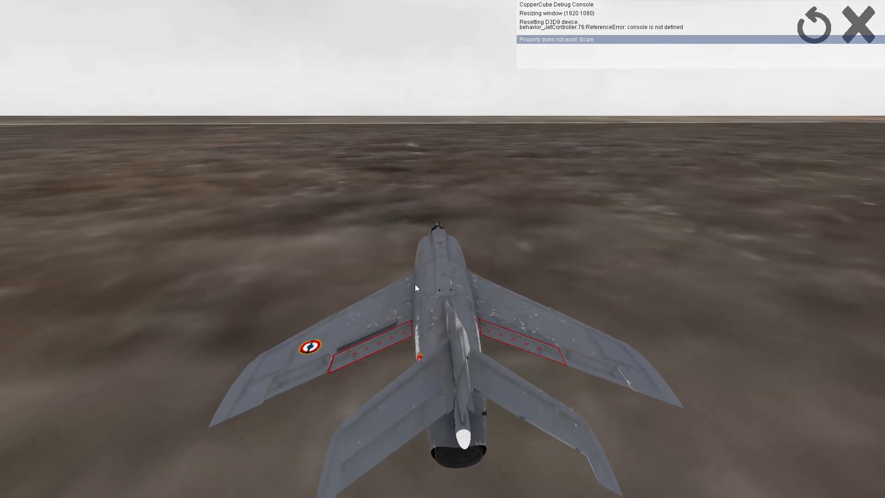
key("w")
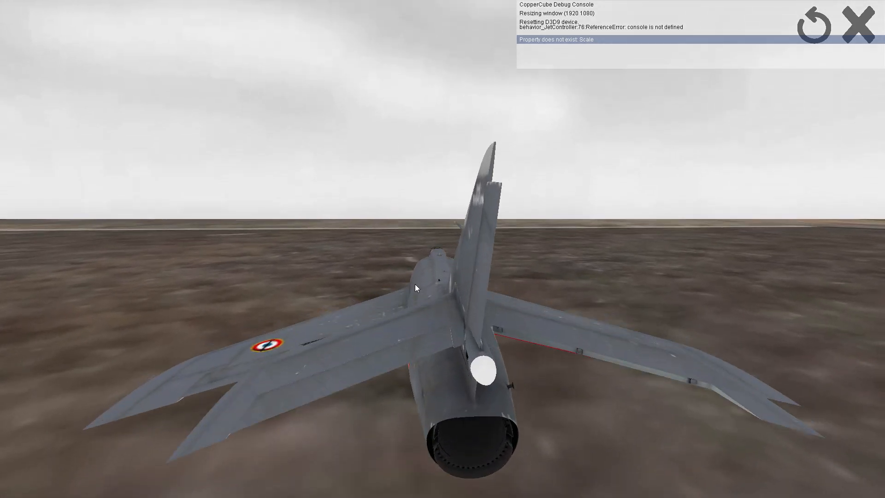
Steer the jet left and right, and pull its nose back up from the descent
key("a")
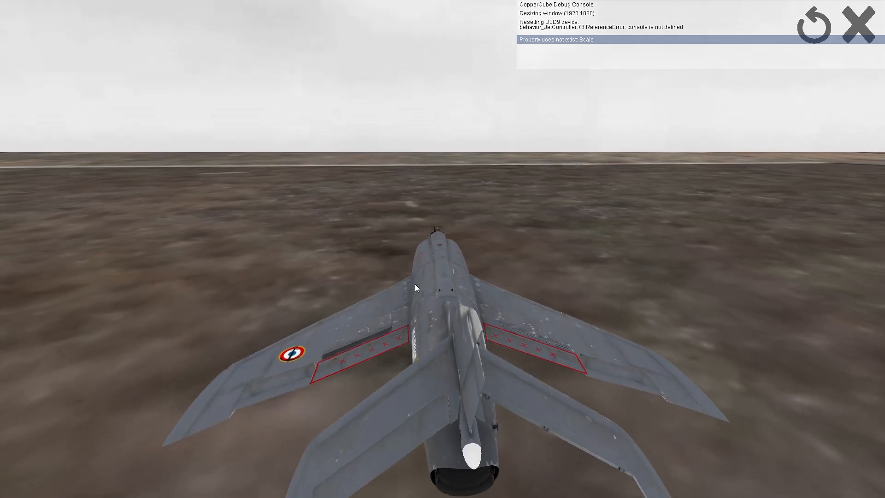
key("d")
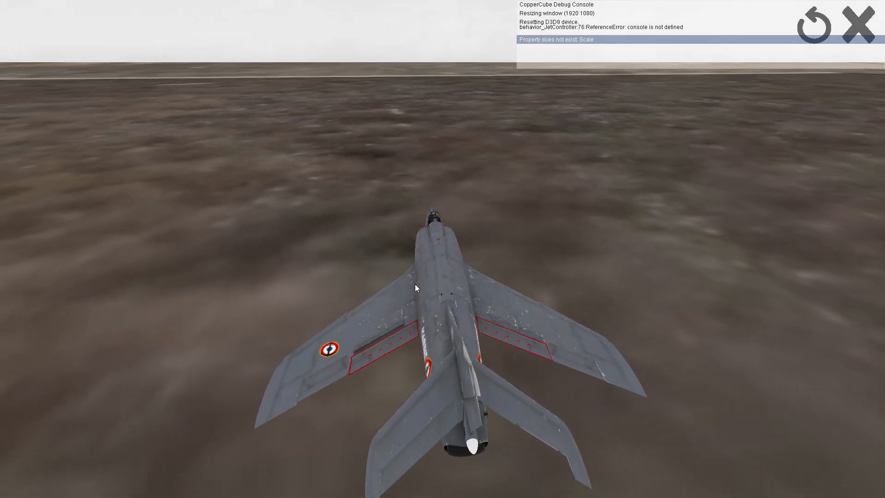
key("s")
key("s")
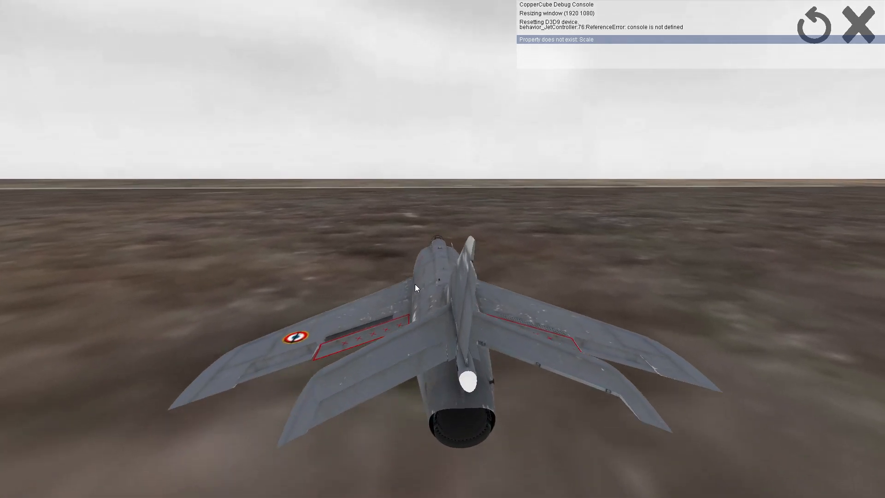
Alternate short nose-down and nose-up corrections to keep the jet in shallow, near-level flight over the terrain
key("w")
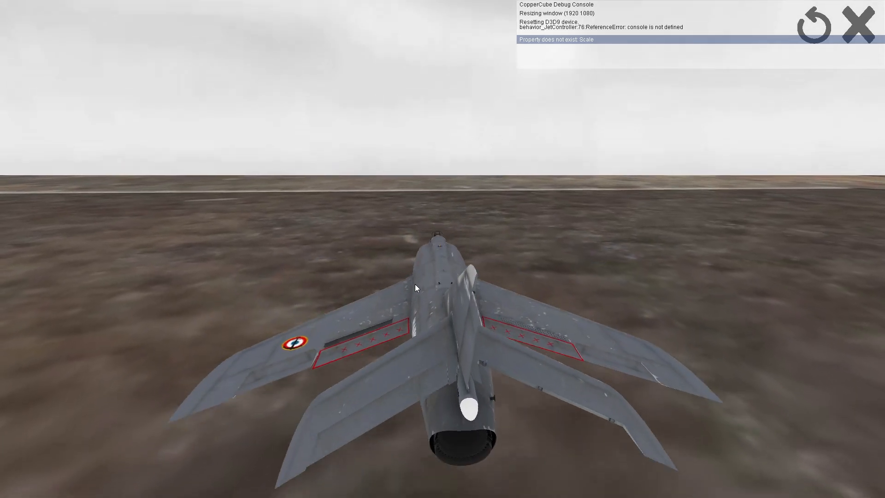
key("s")
key("w")
key("s")
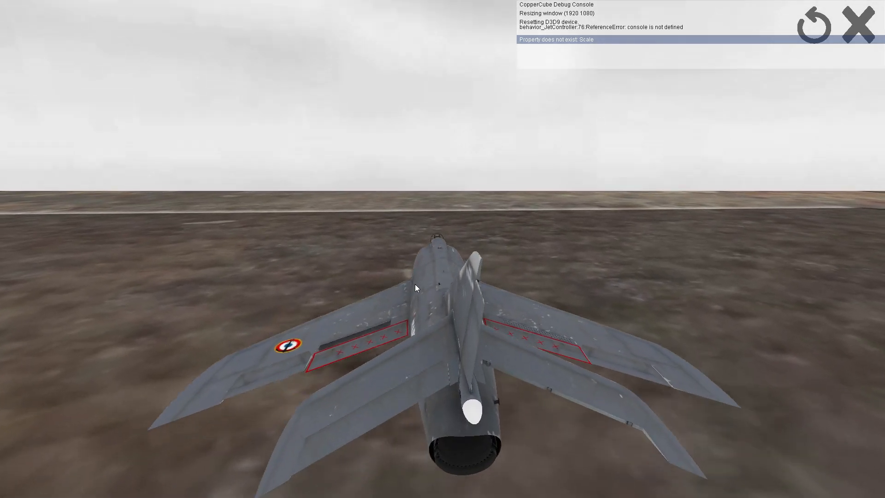
key("w")
key("s")
key("w")
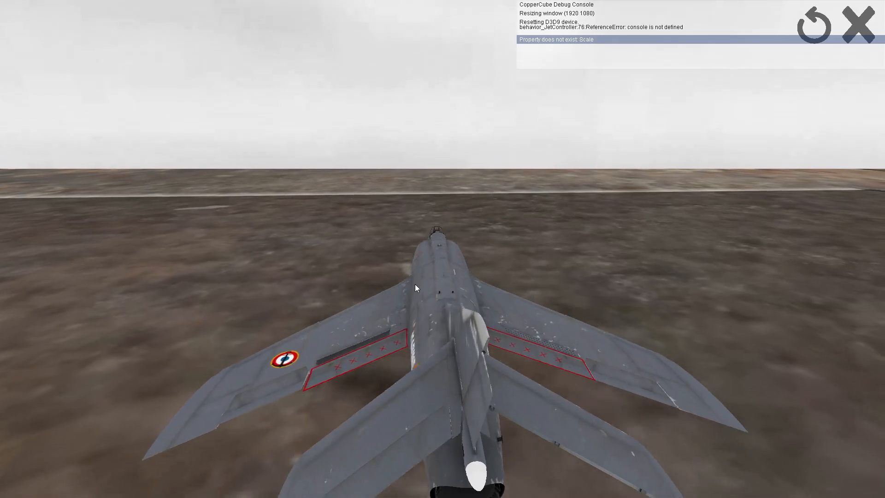
key("s")
key("w")
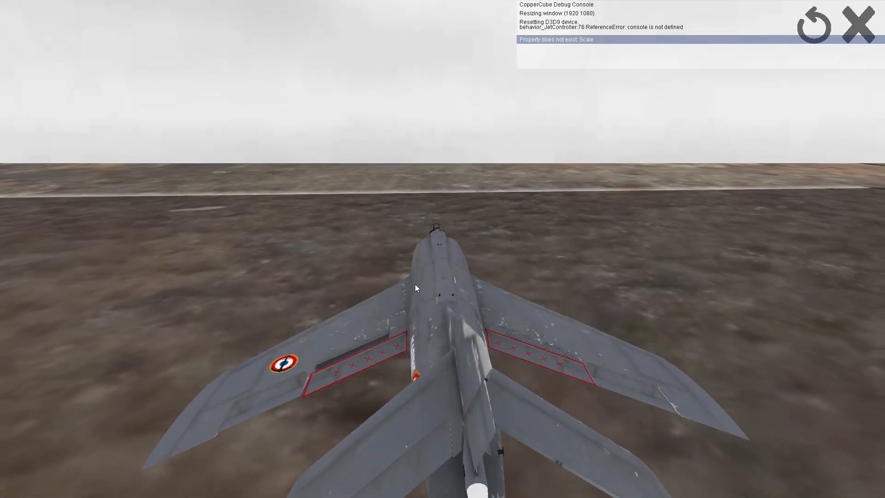
key("s")
key("w")
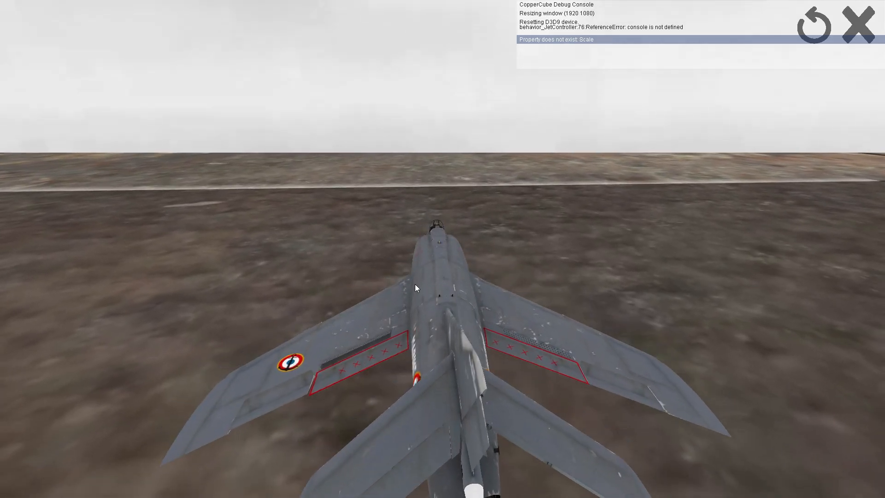
key("s")
key("w")
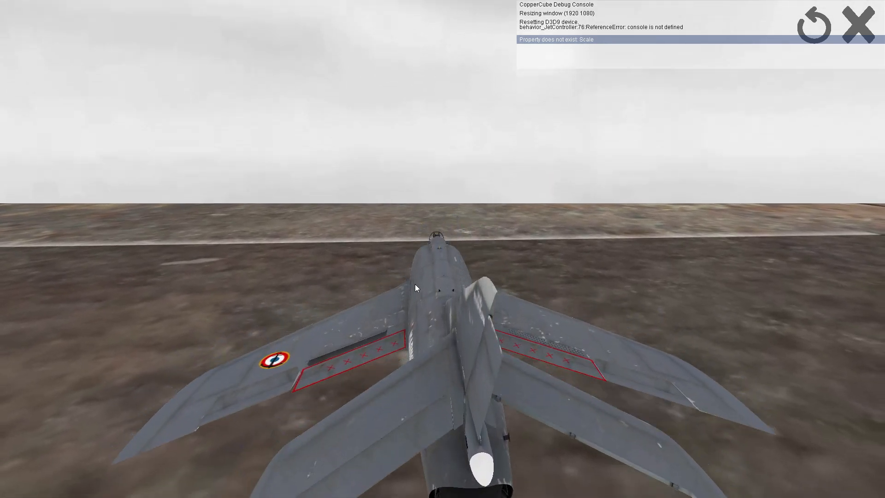
key("s")
key("w")
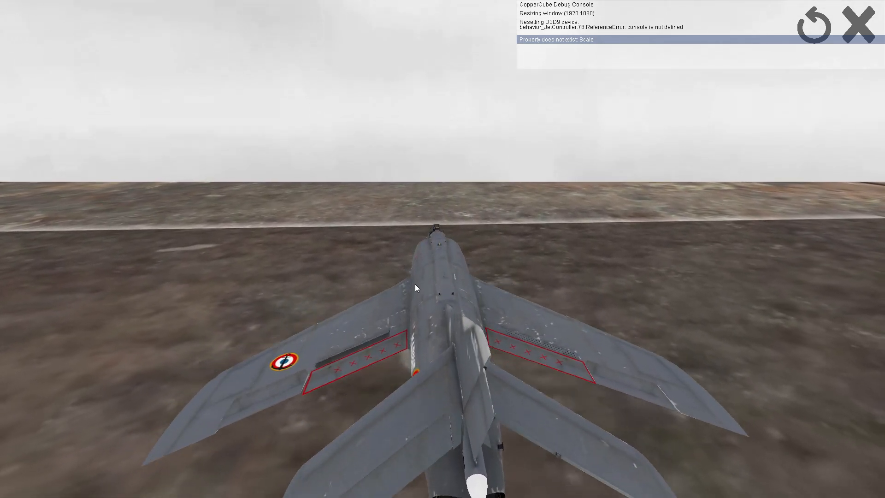
key("s")
key("w")
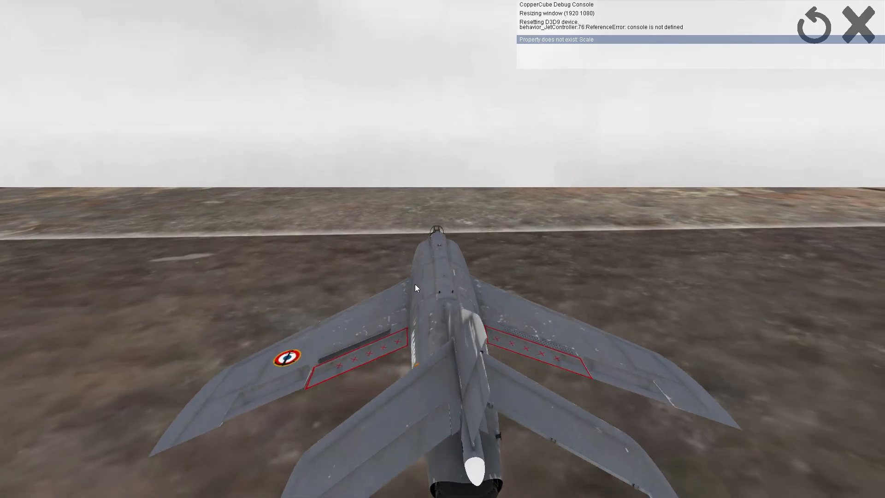
Raise the jet's nose to the horizon and balance it there with brief alternating pitch corrections
key("s")
key("s")
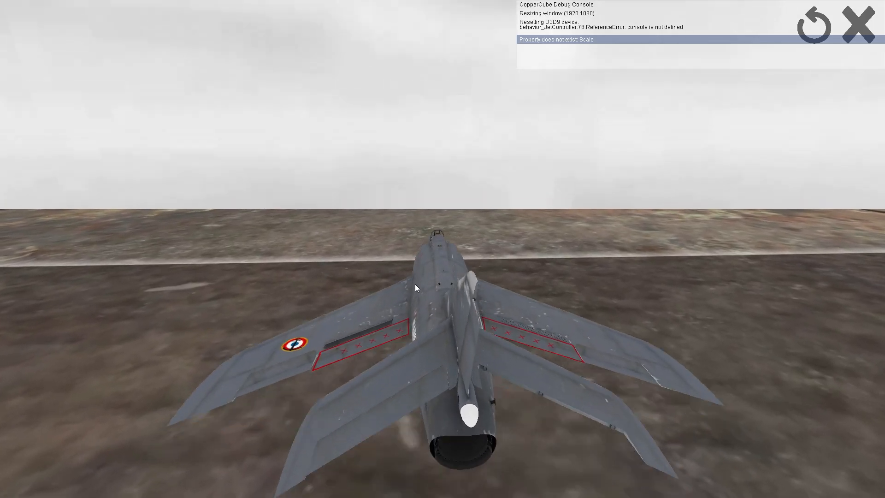
key("w")
key("s")
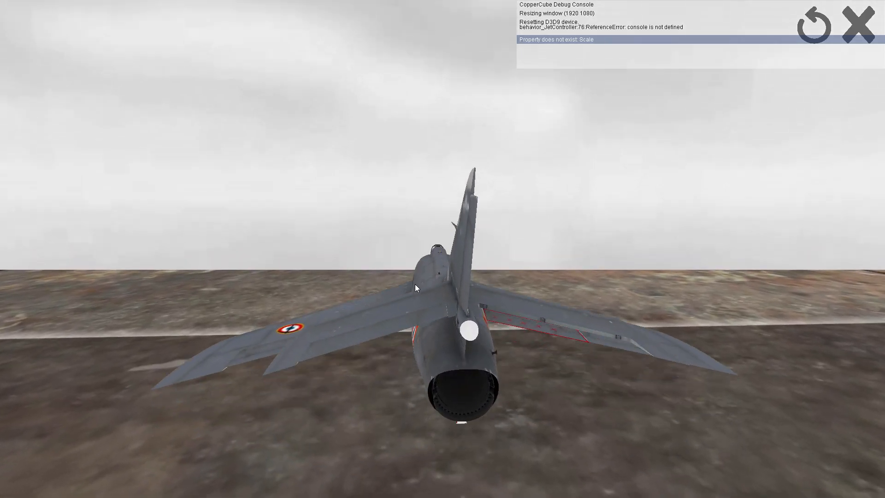
key("w")
key("s")
key("w")
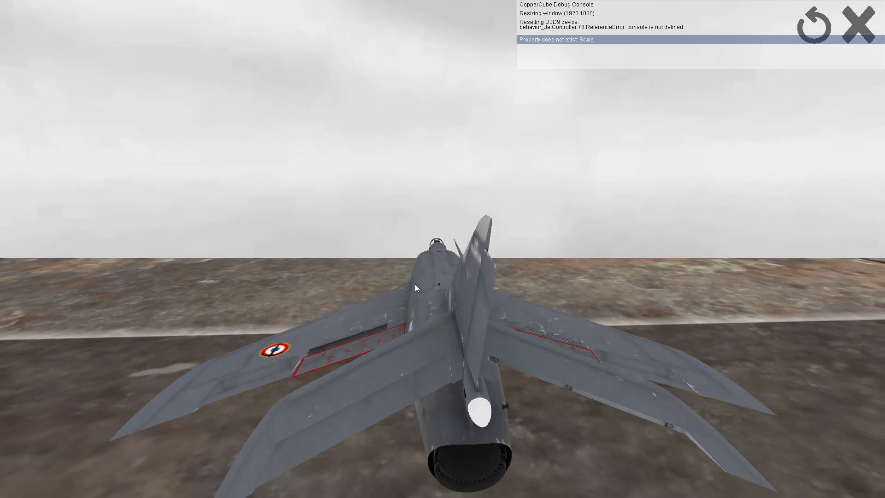
key("s")
key("w")
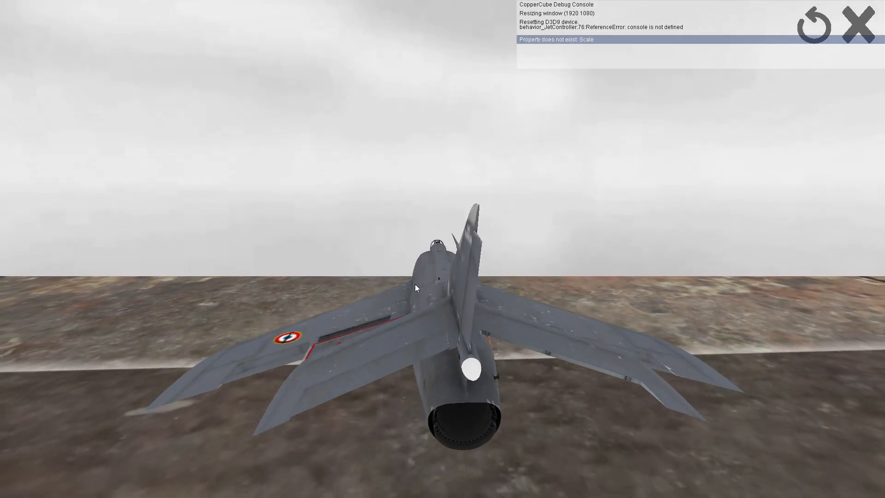
key("s")
Push the jet's nose down into a steep dive towards the ground and pull it back up
key("w")
key("w")
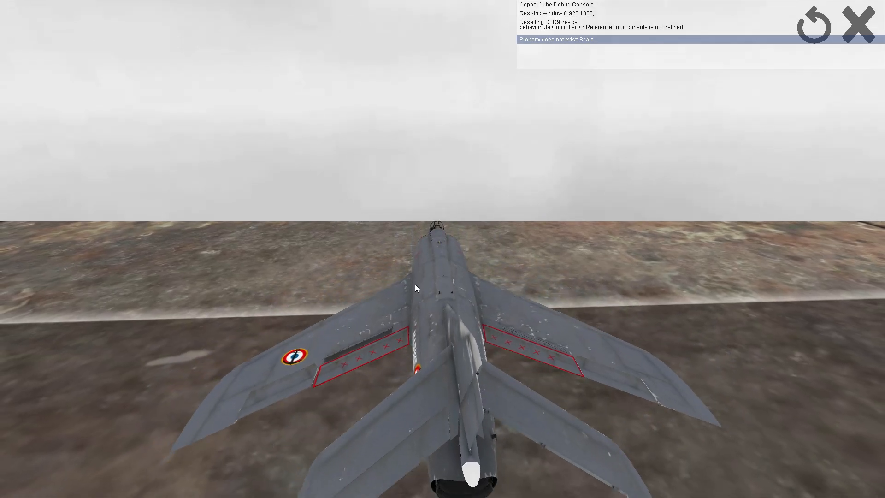
key("s")
key("w")
key("w")
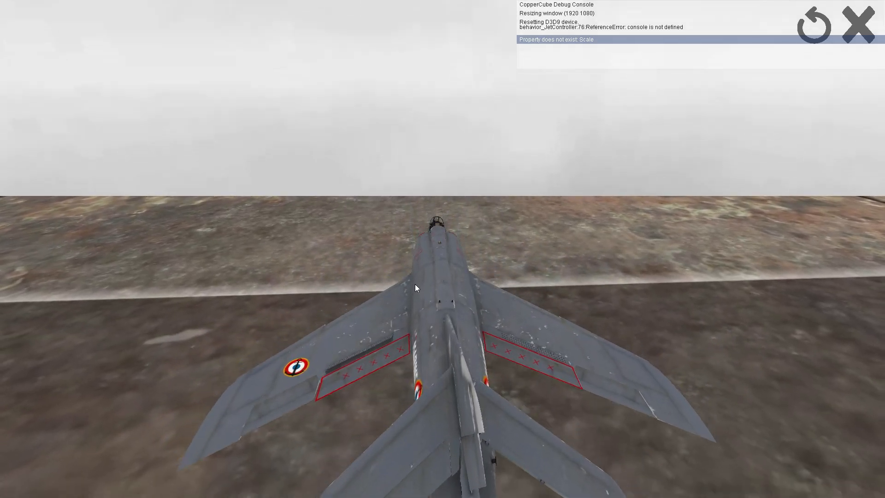
key("w")
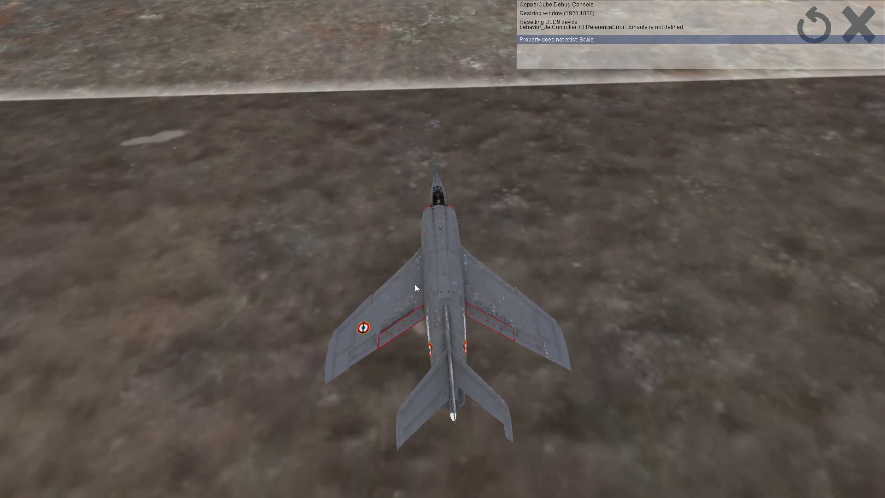
key("w")
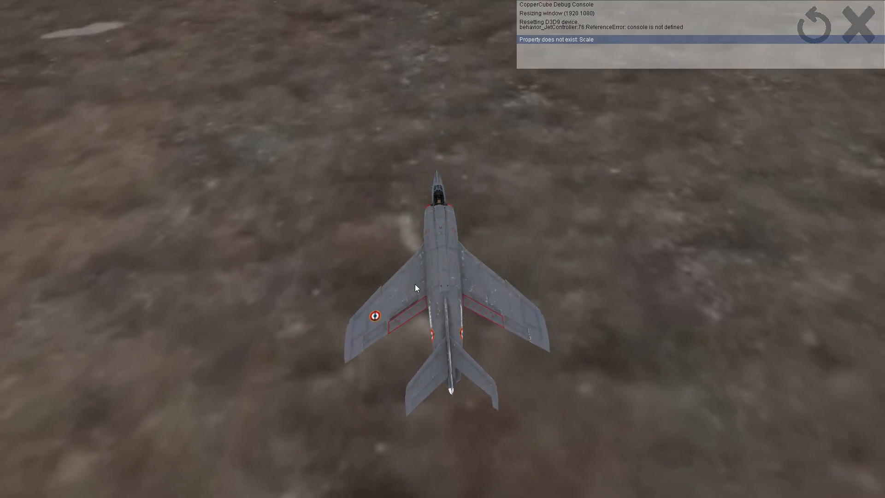
key("w")
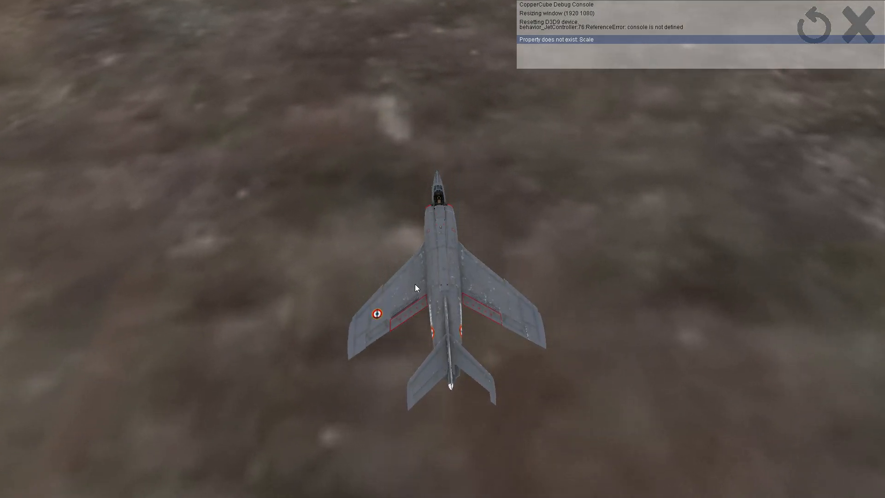
key("s")
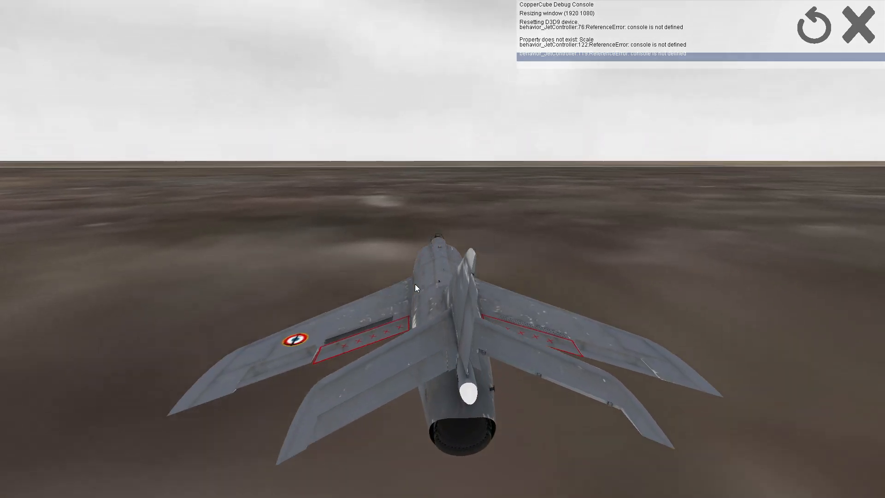
Rock the jet's pitch up and down in near-level flight to check the elevator and camera response
key("s")
key("w")
key("s")
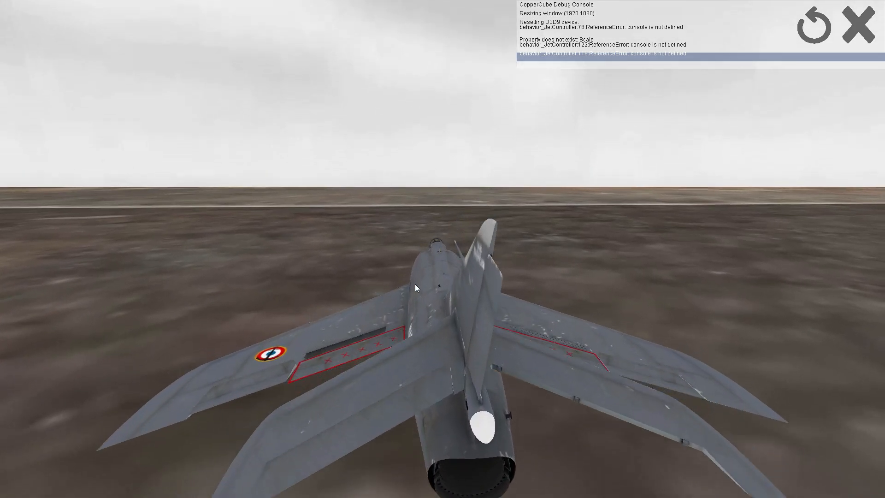
key("w")
key("s")
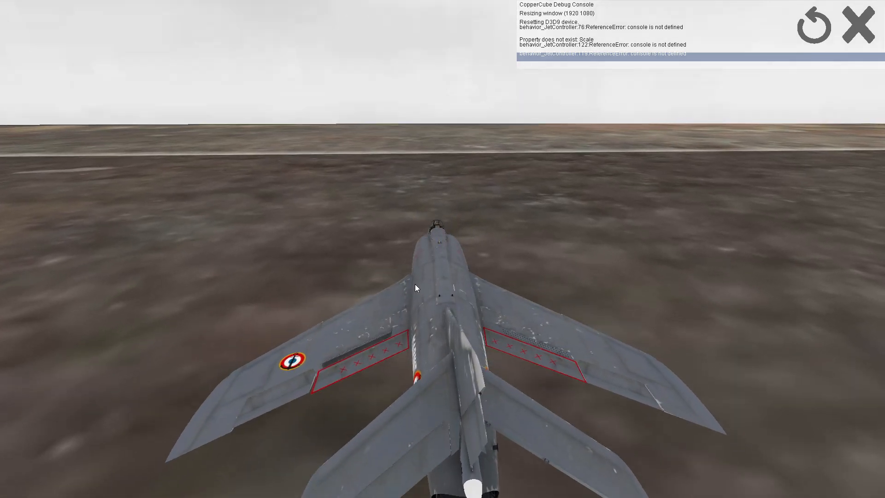
Dip the nose, bank the jet briefly to the left, and pull it back to wings-level flight
key("w")
key("a")
key("s")
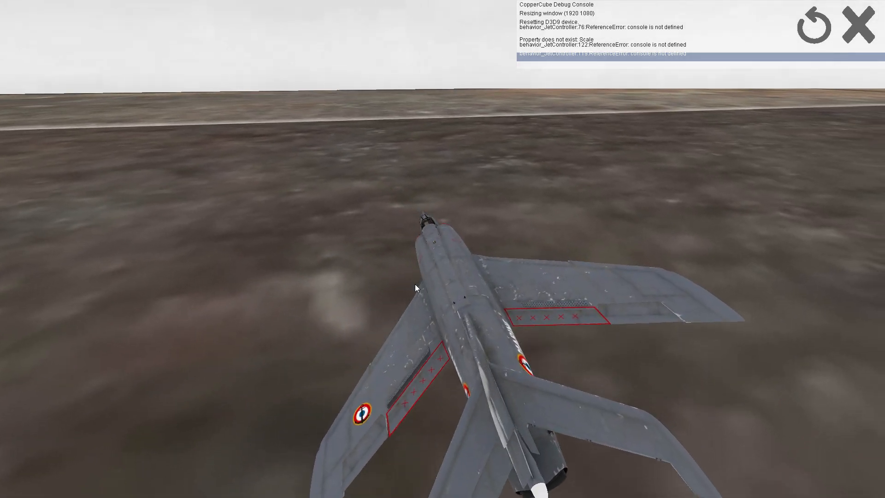
key("s")
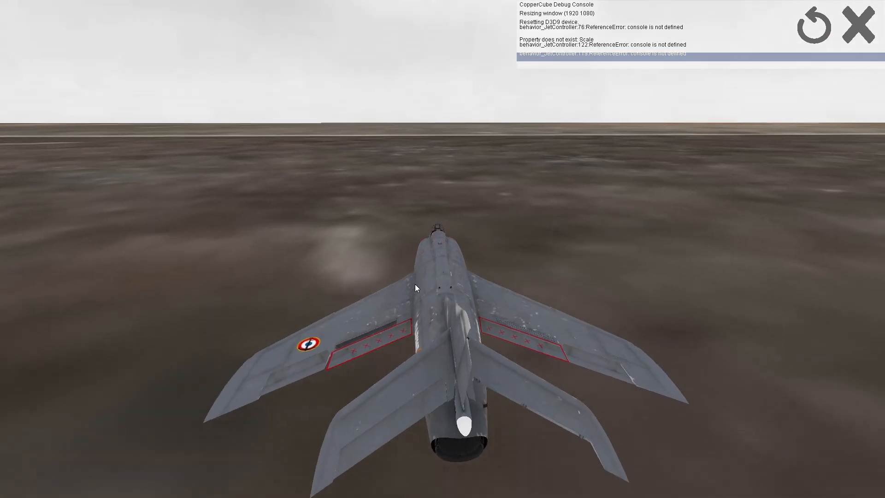
key("w")
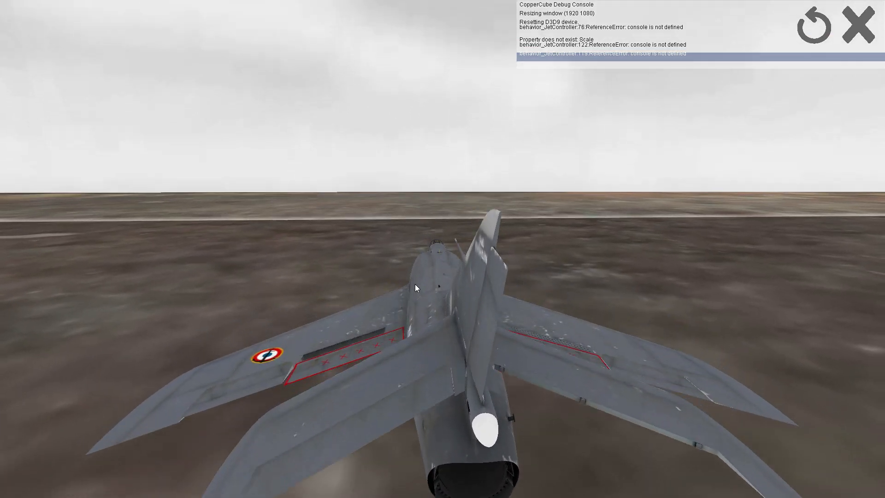
key("s")
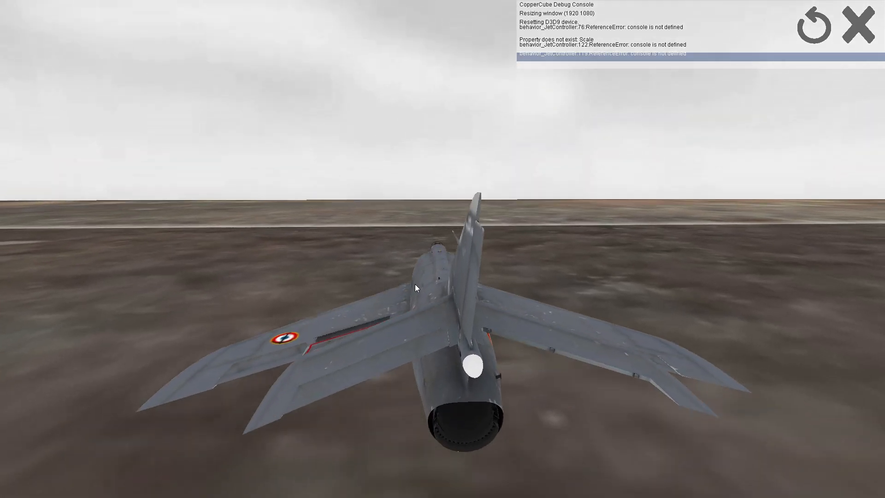
Pull the jet into a steep climb that exposes its underside, and pitch it back down towards the ground
key("w")
key("s")
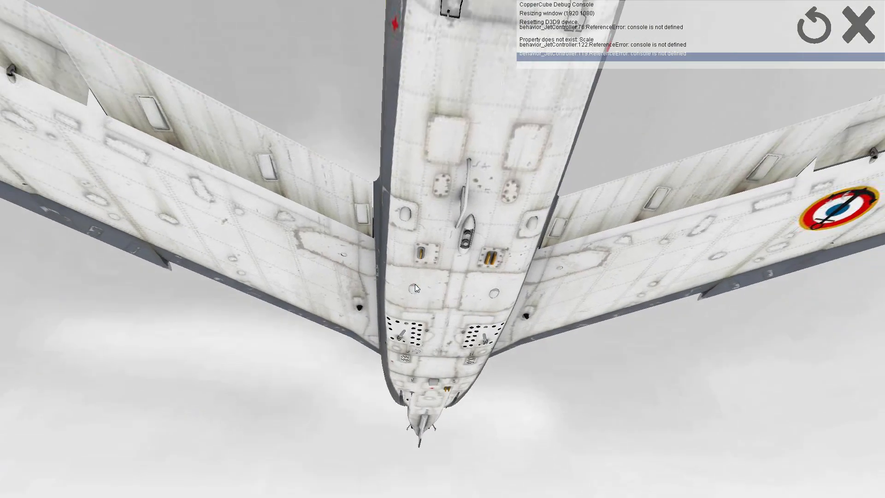
key("w")
key("s")
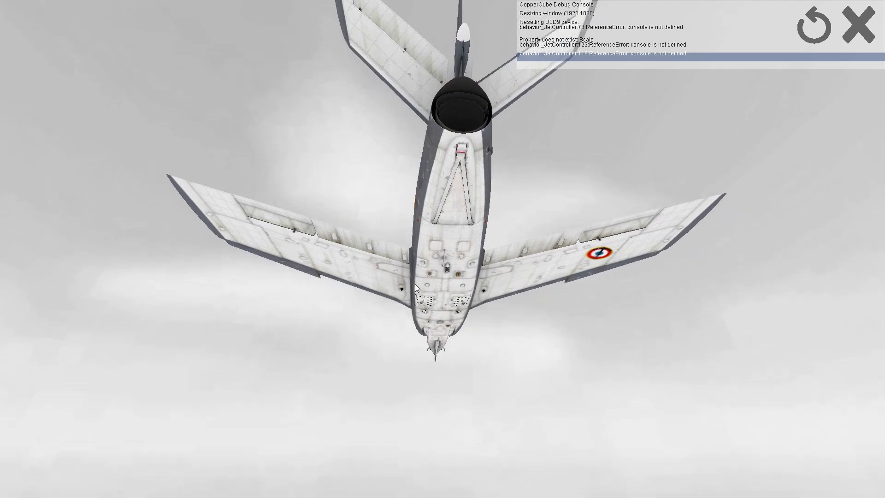
key("w")
key("w")
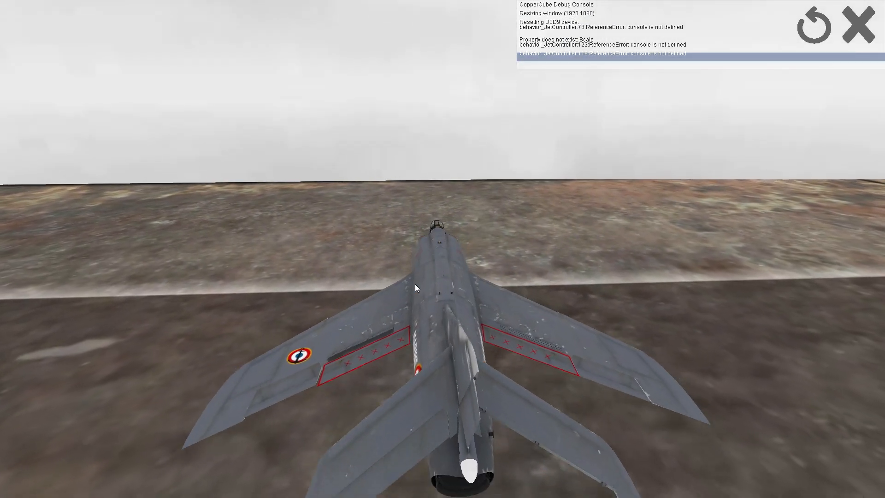
key("s")
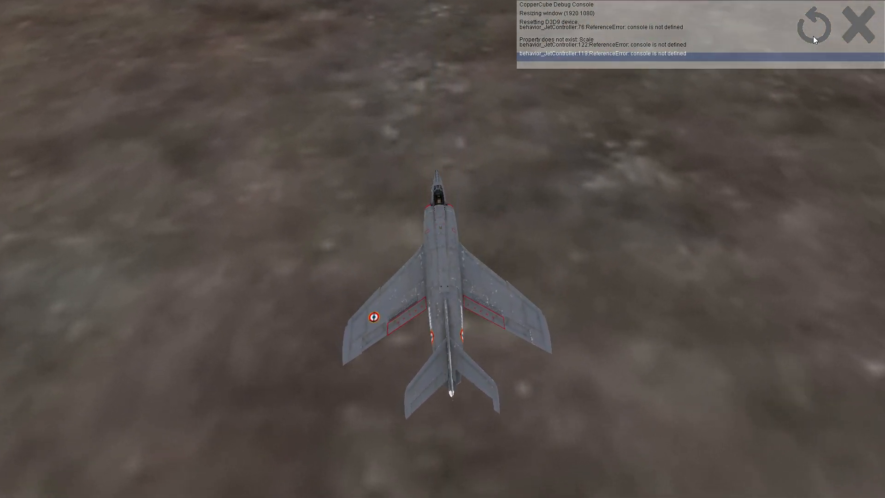
Restart the jet flight and exit the running test application
left_click(813, 36)
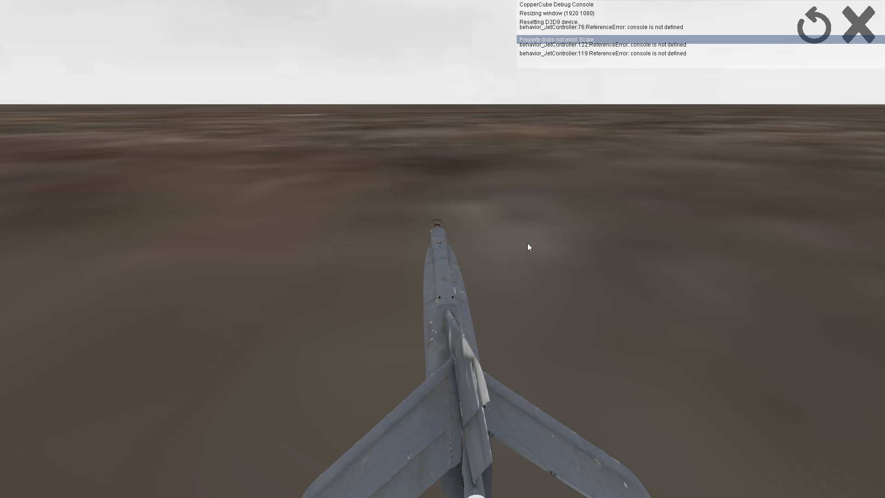
left_click(850, 37)
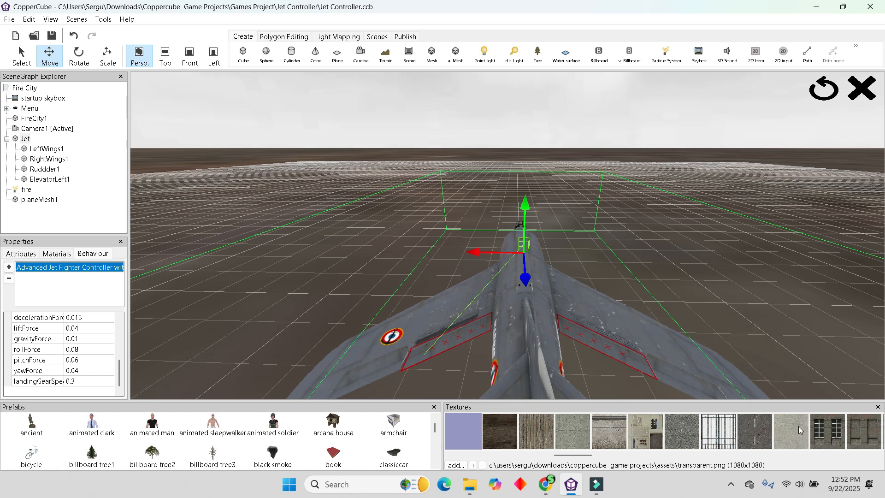
left_click(730, 484)
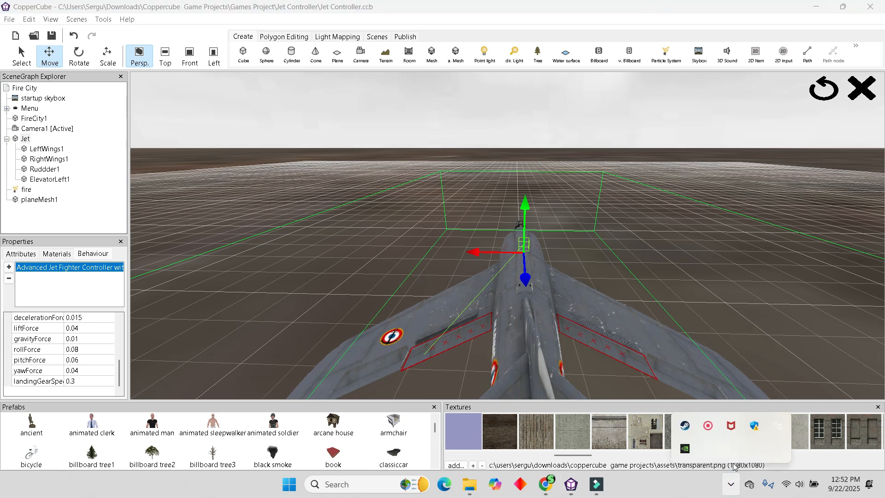
left_click(707, 426)
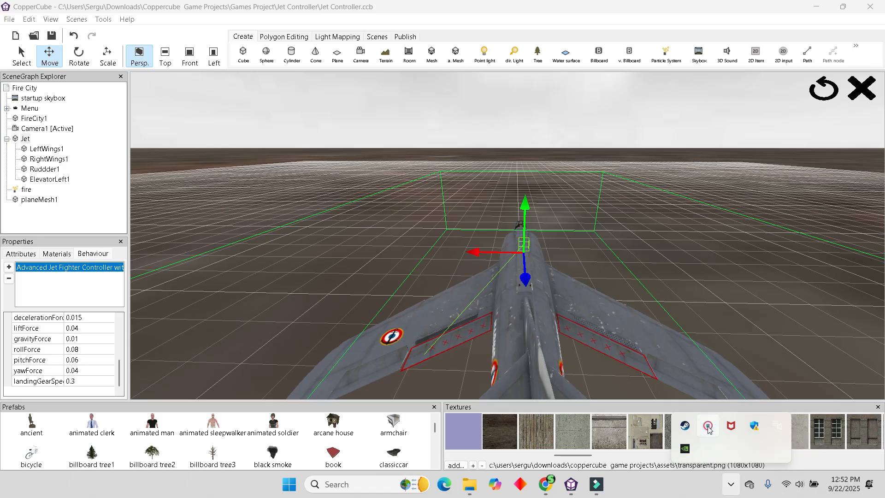